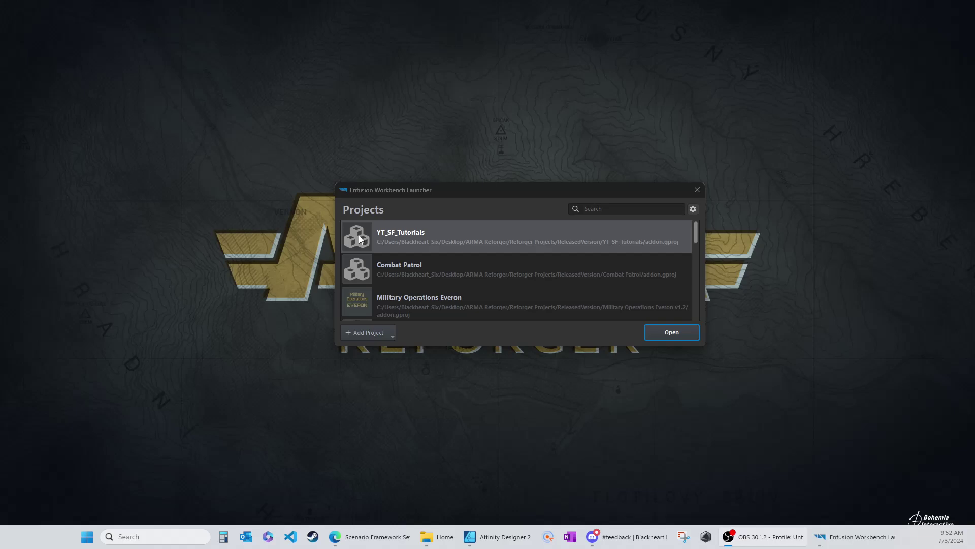
Step: Select the YT_SF_Tutorials project in the launcher's Projects list
{"action": "left_click", "coordinate": [362, 236]}
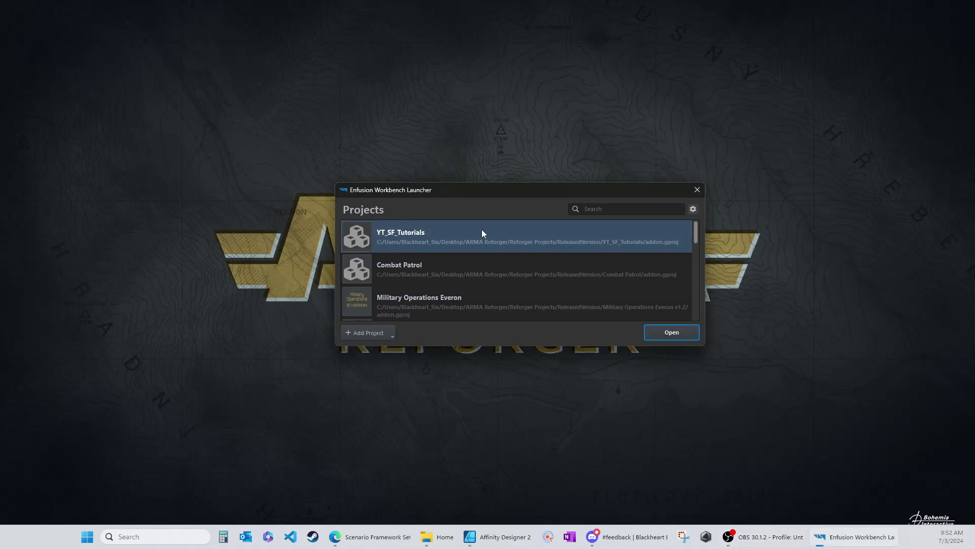
Step: Open YT_SF_Tutorials, launch the World Editor with an empty world, and enlarge the viewport
{"action": "double_click", "coordinate": [364, 236]}
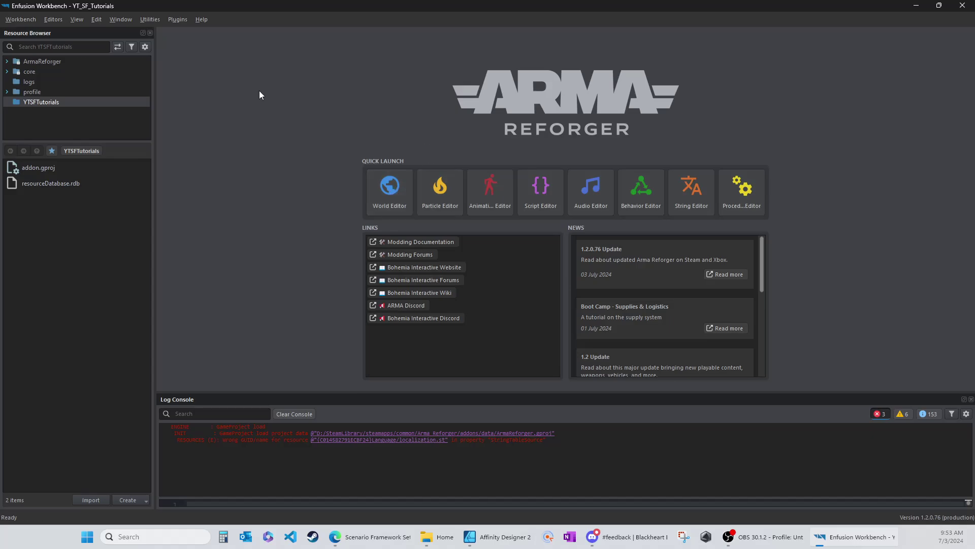
{"action": "left_click", "coordinate": [391, 187]}
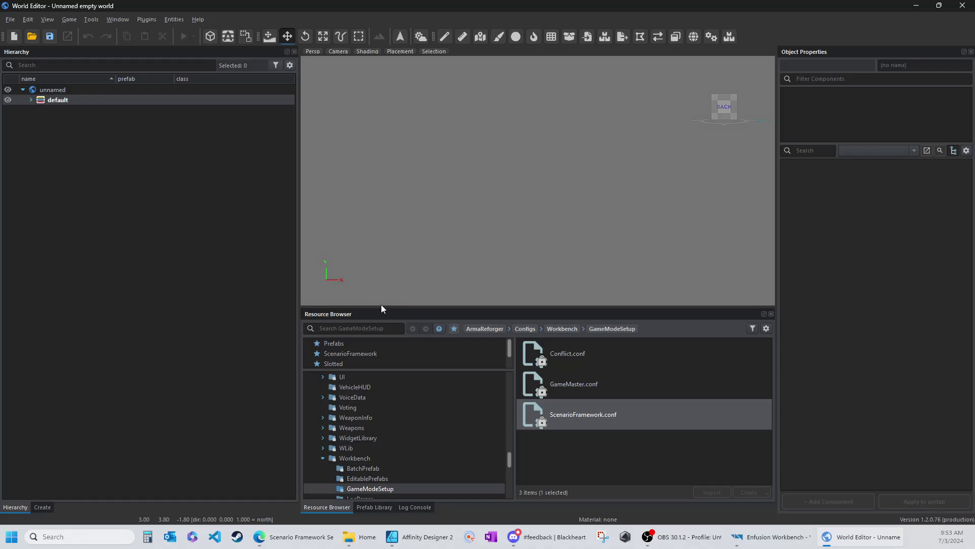
{"action": "left_click_drag", "start_coordinate": [382, 306], "coordinate": [398, 409]}
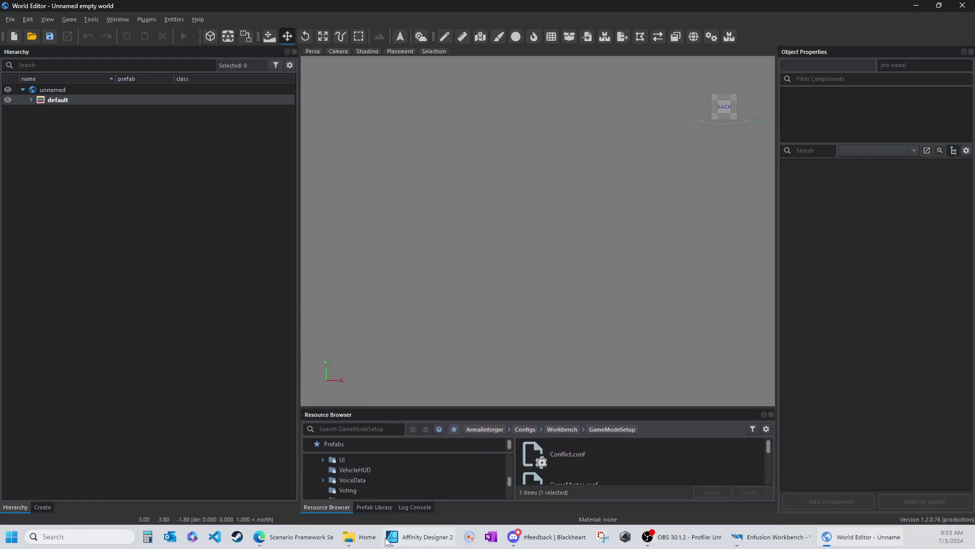
Step: Bring up the wiki's Scenario Framework Setup Tutorial and read through its World Setup section
{"action": "left_click", "coordinate": [281, 538]}
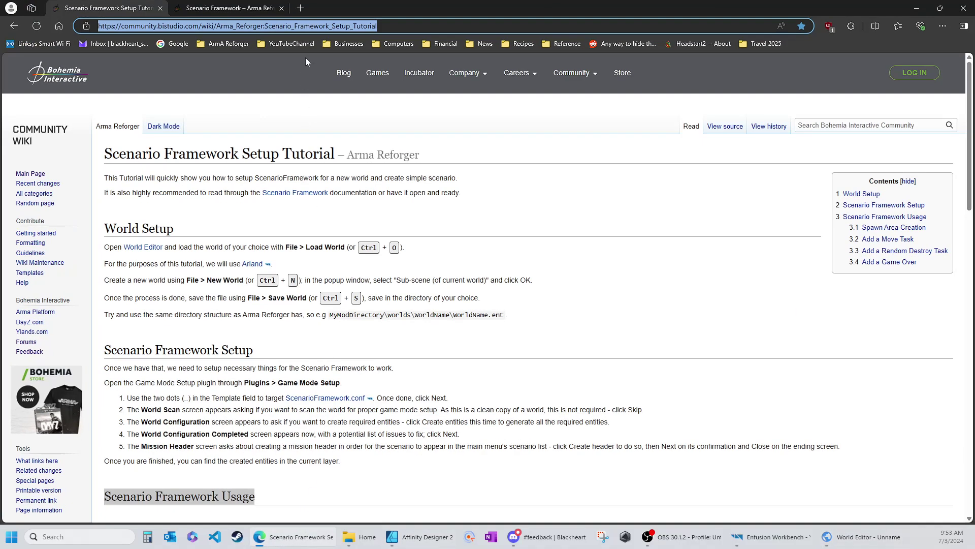
{"action": "left_click", "coordinate": [240, 132]}
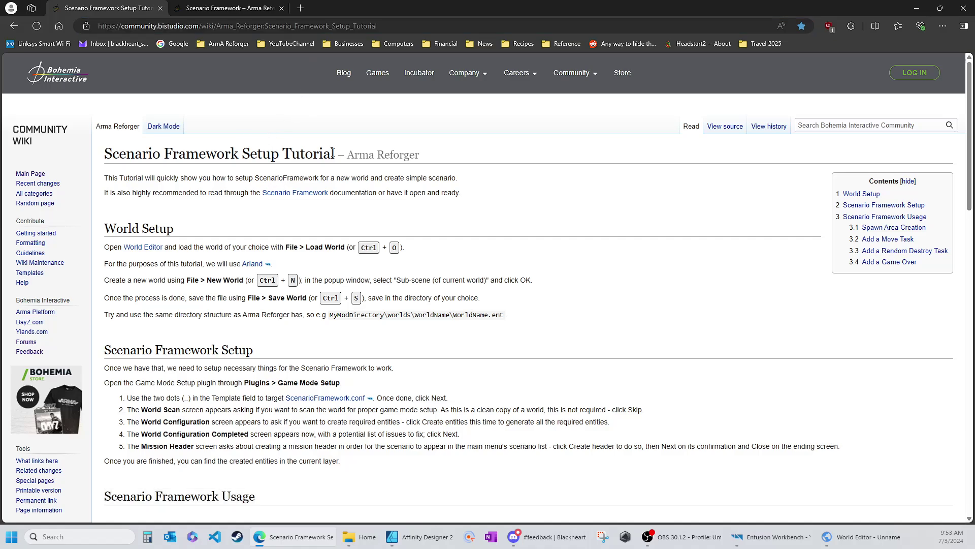
{"action": "scroll", "coordinate": [124, 276], "scroll_direction": "down", "scroll_amount": 6}
{"action": "scroll", "coordinate": [152, 284], "scroll_direction": "up", "scroll_amount": 5}
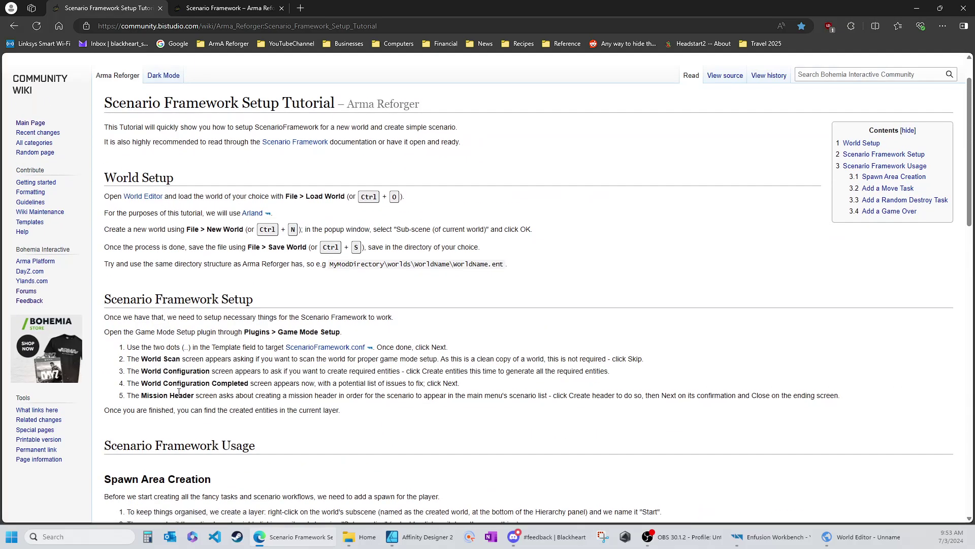
{"action": "scroll", "coordinate": [178, 394], "scroll_direction": "down", "scroll_amount": 13}
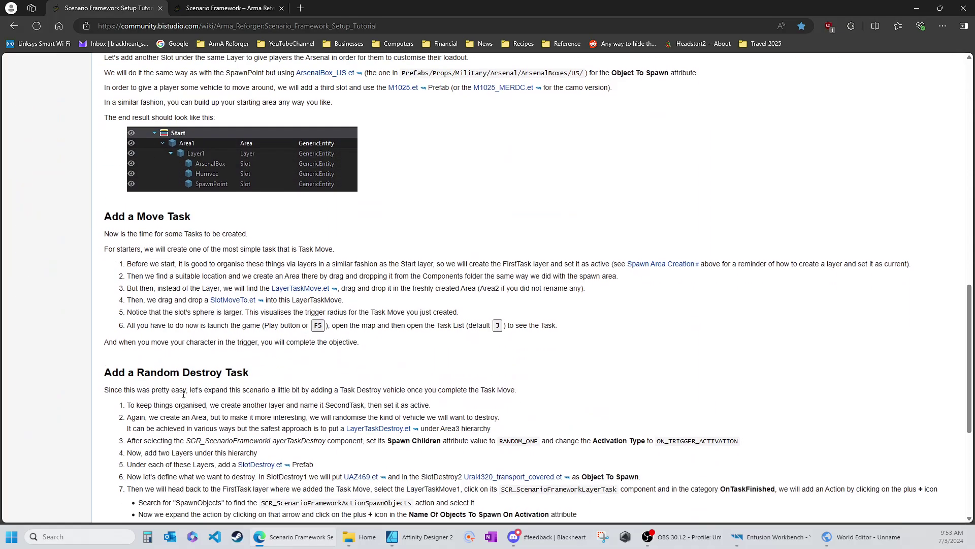
{"action": "scroll", "coordinate": [184, 394], "scroll_direction": "down", "scroll_amount": 5}
{"action": "scroll", "coordinate": [183, 386], "scroll_direction": "up", "scroll_amount": 12}
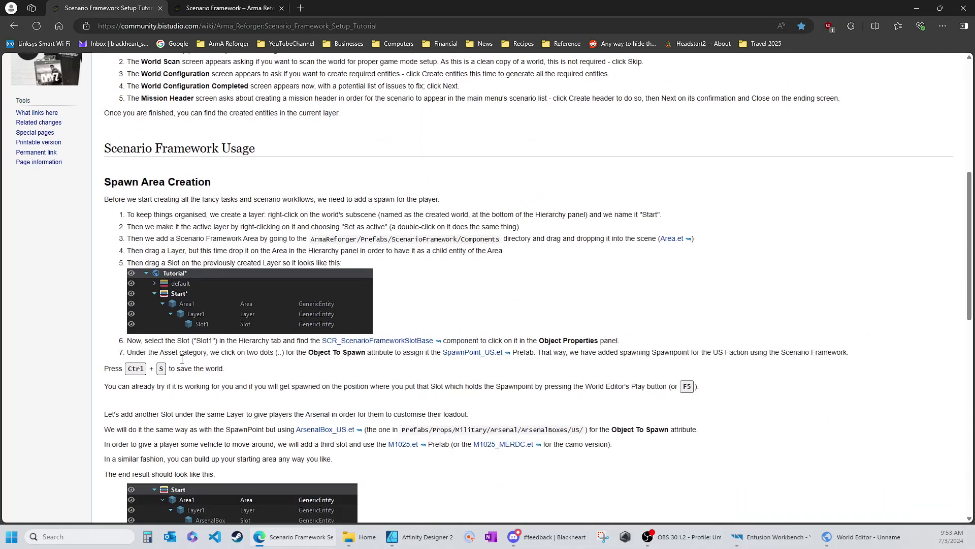
{"action": "scroll", "coordinate": [181, 358], "scroll_direction": "up", "scroll_amount": 5}
{"action": "scroll", "coordinate": [215, 207], "scroll_direction": "up", "scroll_amount": 2}
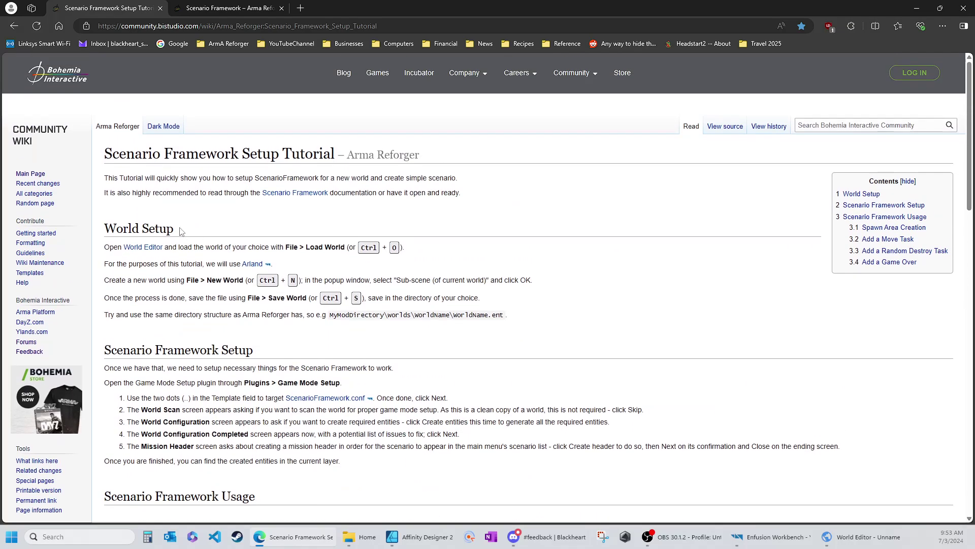
{"action": "left_click_drag", "start_coordinate": [181, 231], "coordinate": [105, 227]}
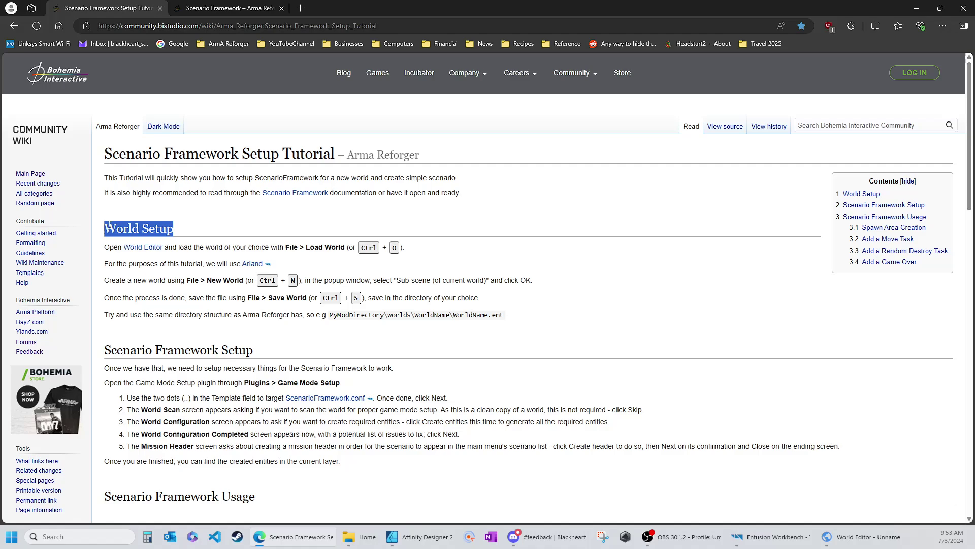
{"action": "left_click", "coordinate": [356, 344]}
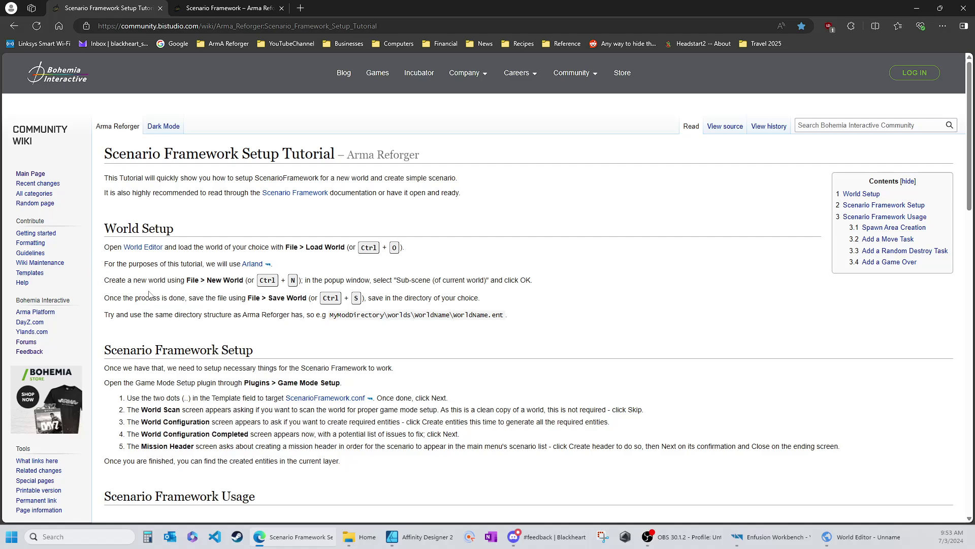
{"action": "left_click", "coordinate": [238, 8]}
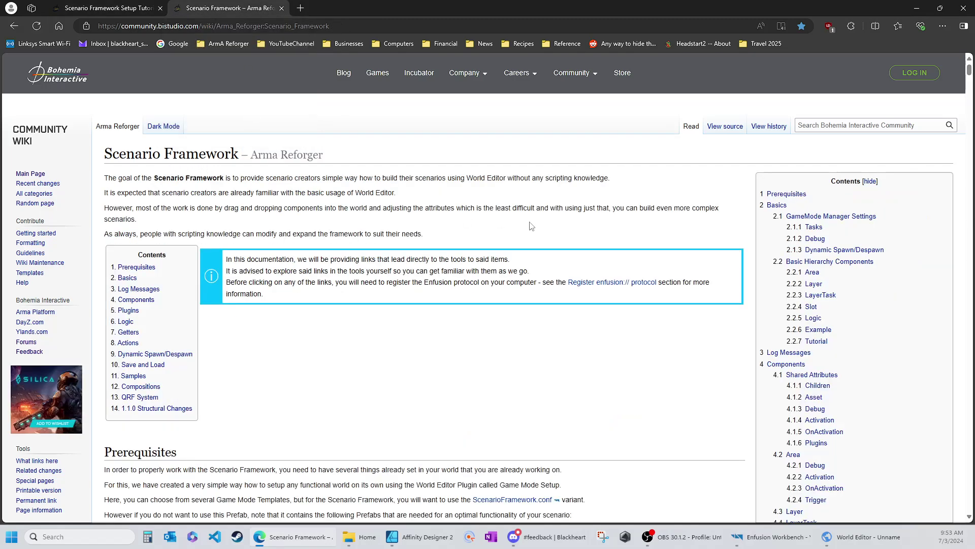
{"action": "scroll", "coordinate": [825, 249], "scroll_direction": "down", "scroll_amount": 12}
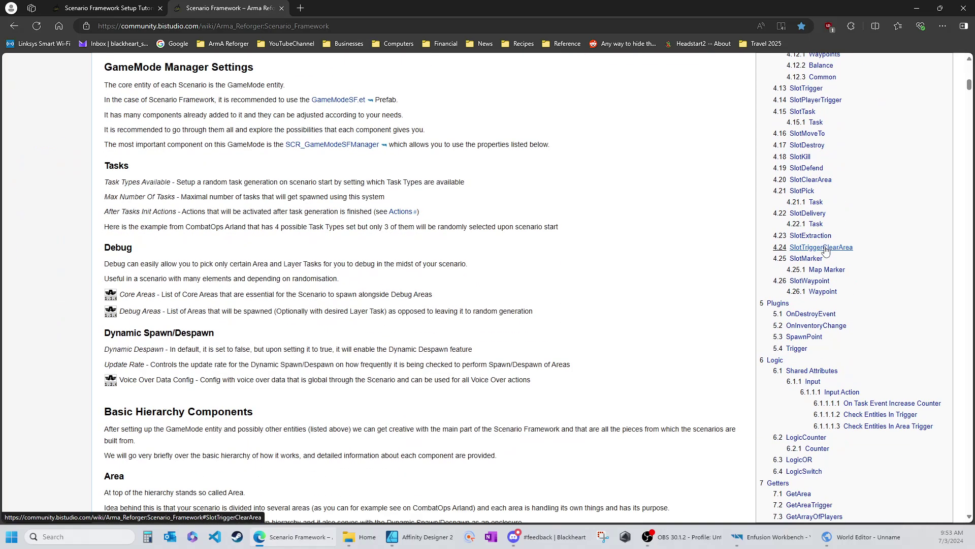
{"action": "scroll", "coordinate": [826, 250], "scroll_direction": "down", "scroll_amount": 15}
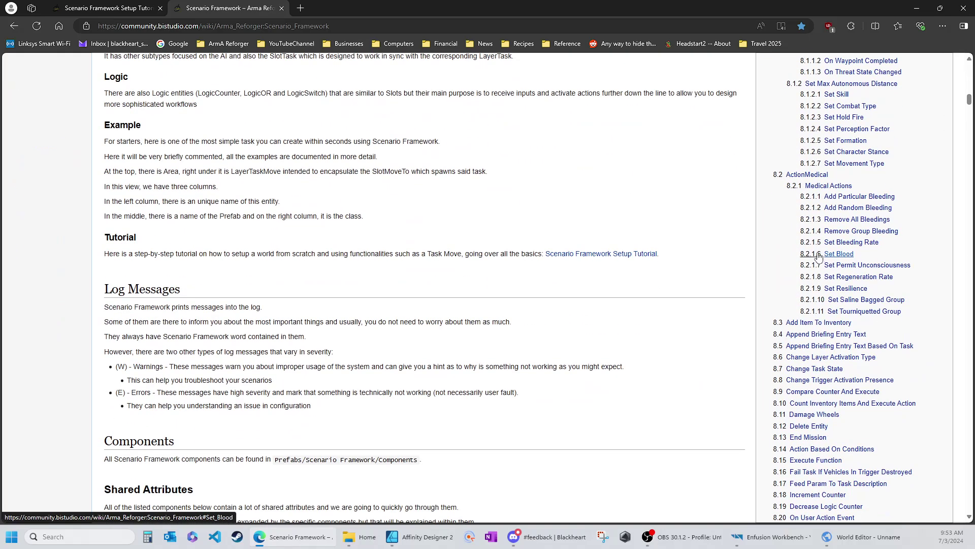
{"action": "scroll", "coordinate": [819, 256], "scroll_direction": "up", "scroll_amount": 20}
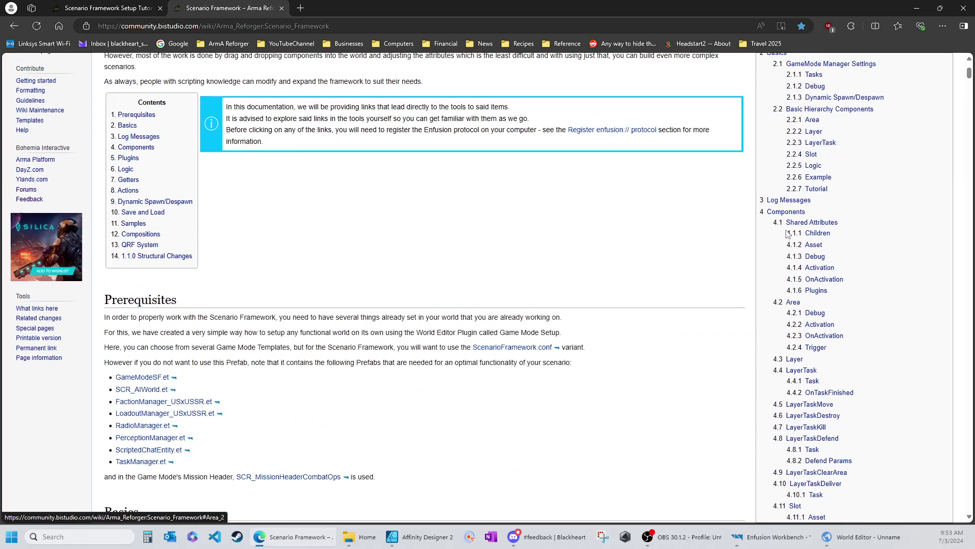
{"action": "scroll", "coordinate": [788, 233], "scroll_direction": "up", "scroll_amount": 3}
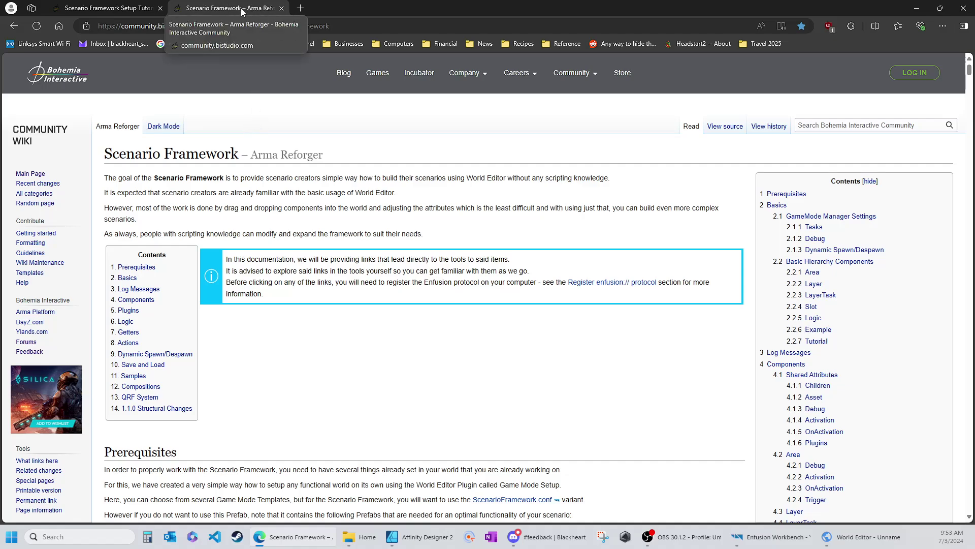
{"action": "left_click", "coordinate": [125, 14]}
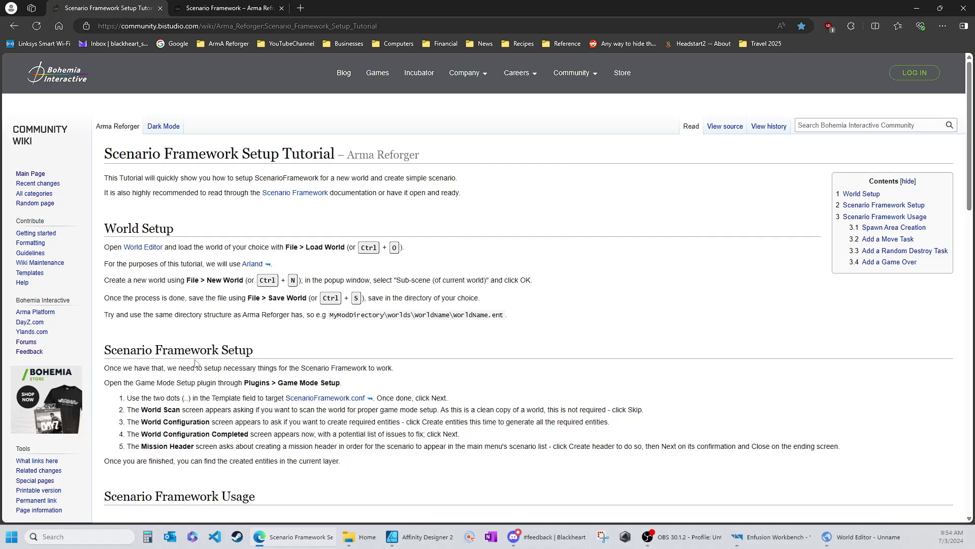
{"action": "scroll", "coordinate": [163, 394], "scroll_direction": "down", "scroll_amount": 3}
{"action": "scroll", "coordinate": [321, 350], "scroll_direction": "up", "scroll_amount": 3}
{"action": "left_click", "coordinate": [916, 7]}
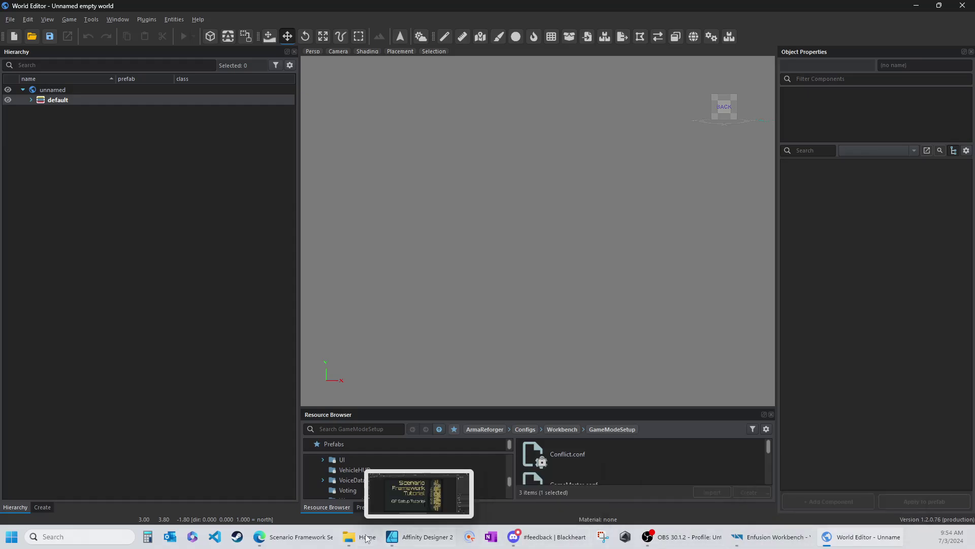
{"action": "left_click", "coordinate": [291, 538]}
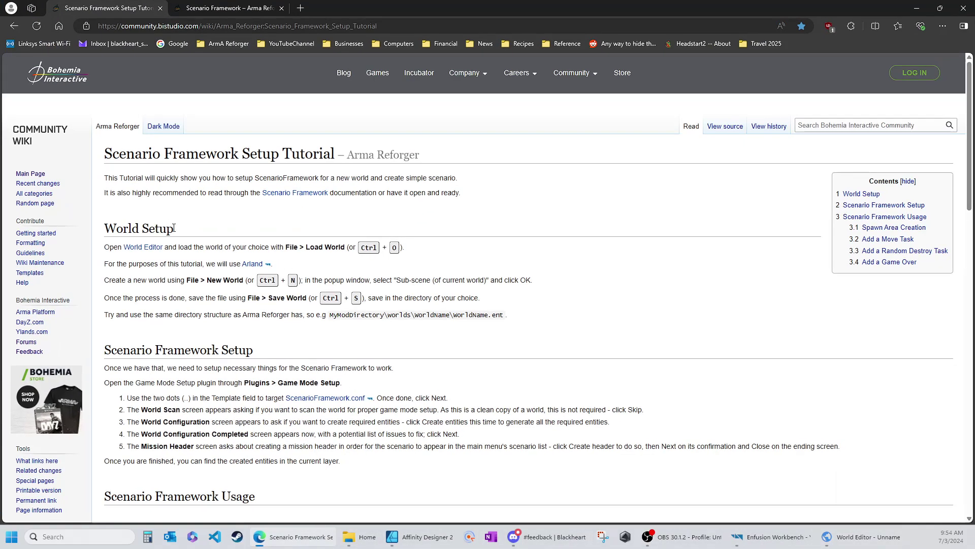
{"action": "left_click_drag", "start_coordinate": [180, 236], "coordinate": [100, 236]}
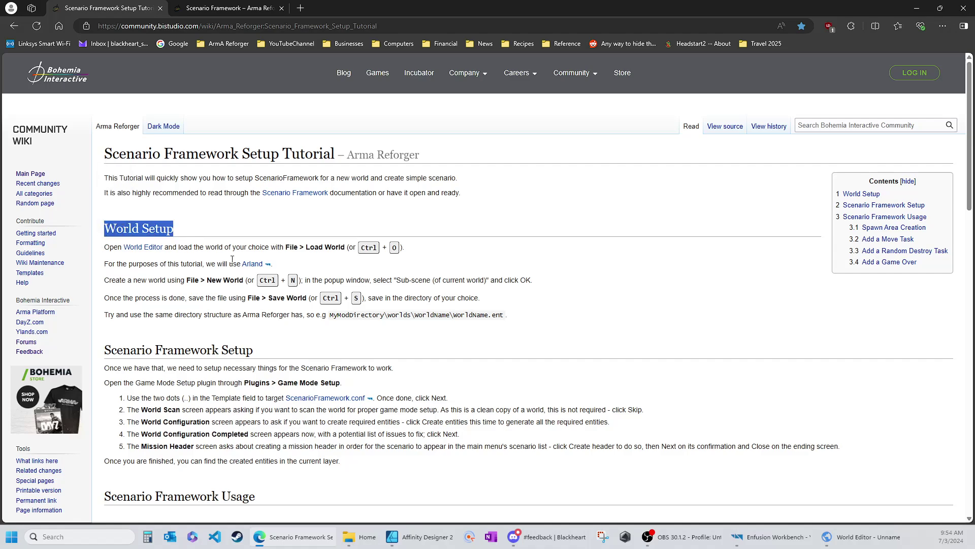
Step: Load Arland.ent from the Arland worlds folder into the World Editor
{"action": "left_click", "coordinate": [914, 8]}
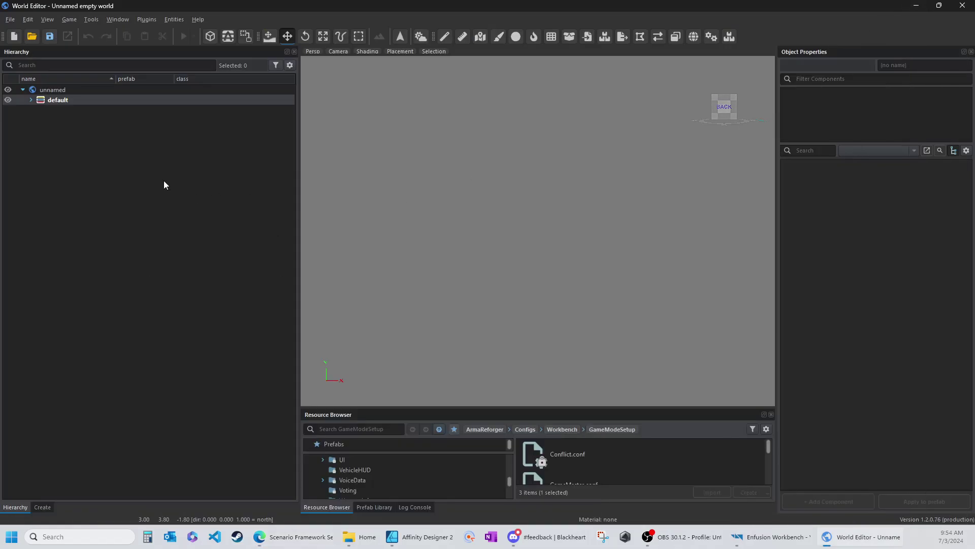
{"action": "left_click", "coordinate": [31, 37]}
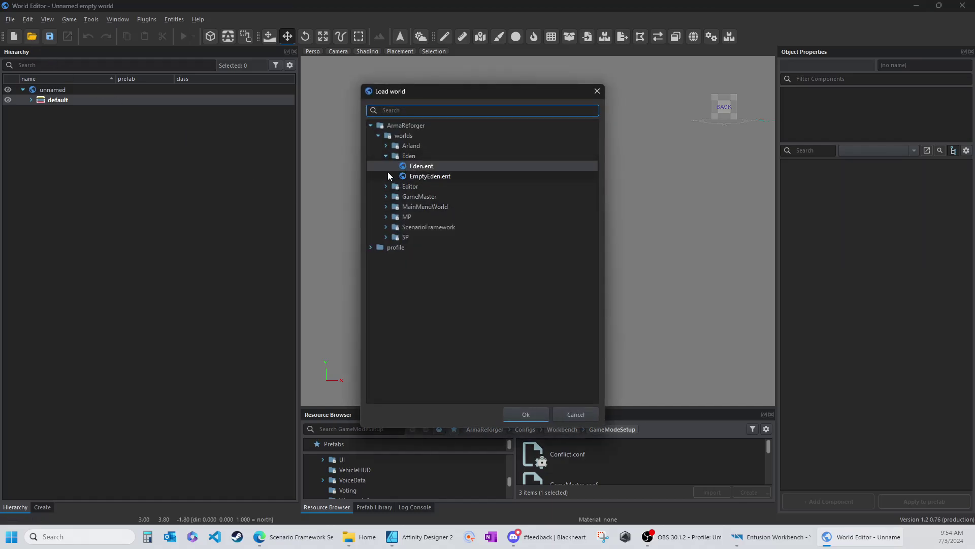
{"action": "left_click", "coordinate": [385, 156]}
{"action": "left_click", "coordinate": [386, 145]}
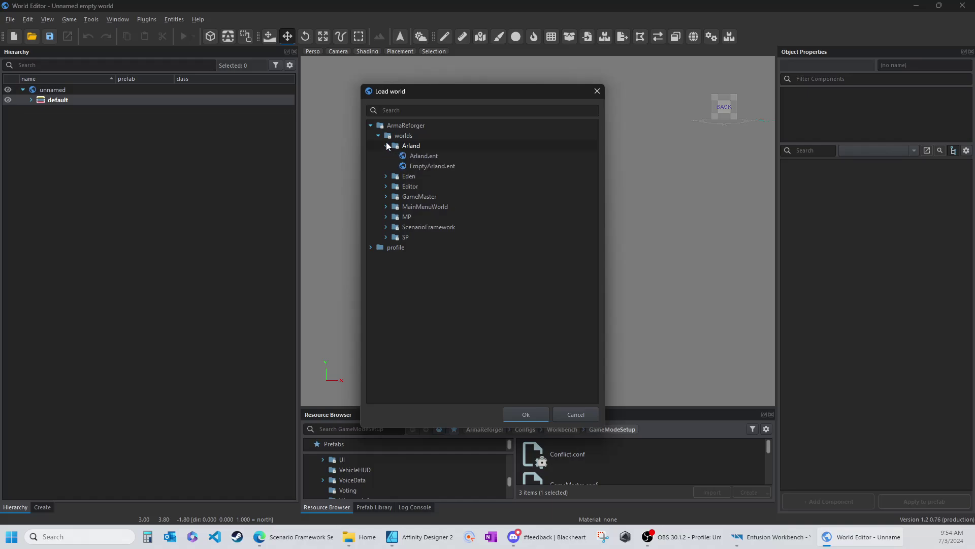
{"action": "left_click", "coordinate": [418, 158]}
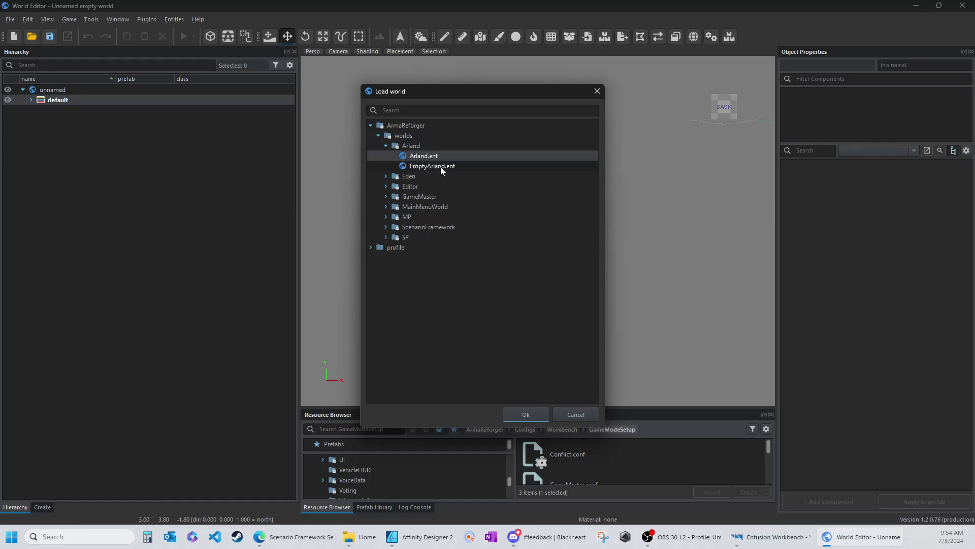
{"action": "left_click", "coordinate": [526, 415]}
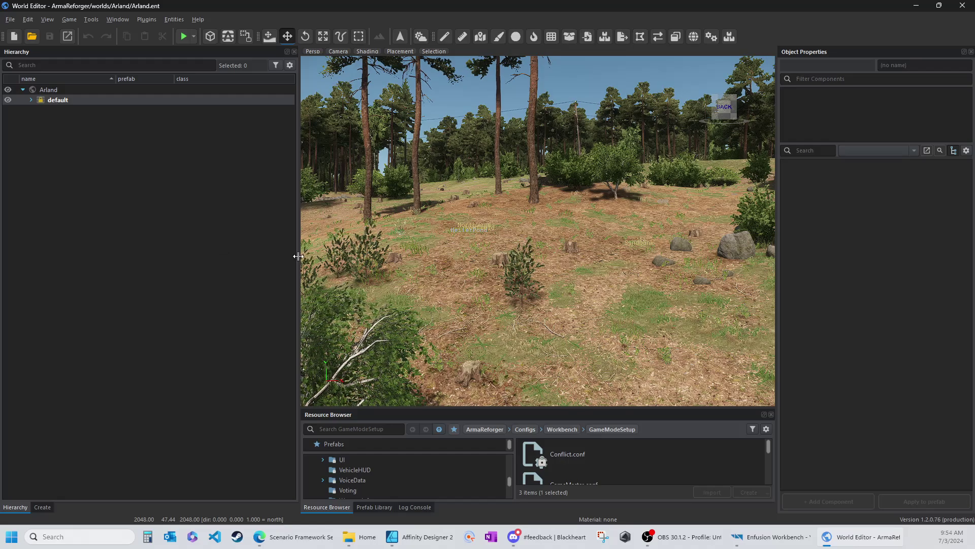
Step: Create a 'Sub-scene (of current world)' from Arland via the New World dialog
{"action": "left_click_drag", "start_coordinate": [298, 256], "coordinate": [216, 249]}
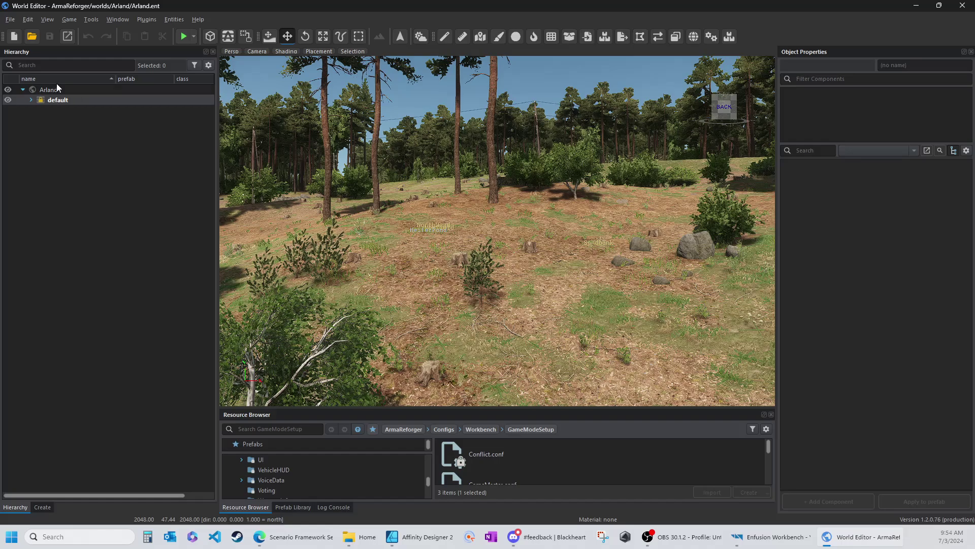
{"action": "left_click", "coordinate": [23, 89]}
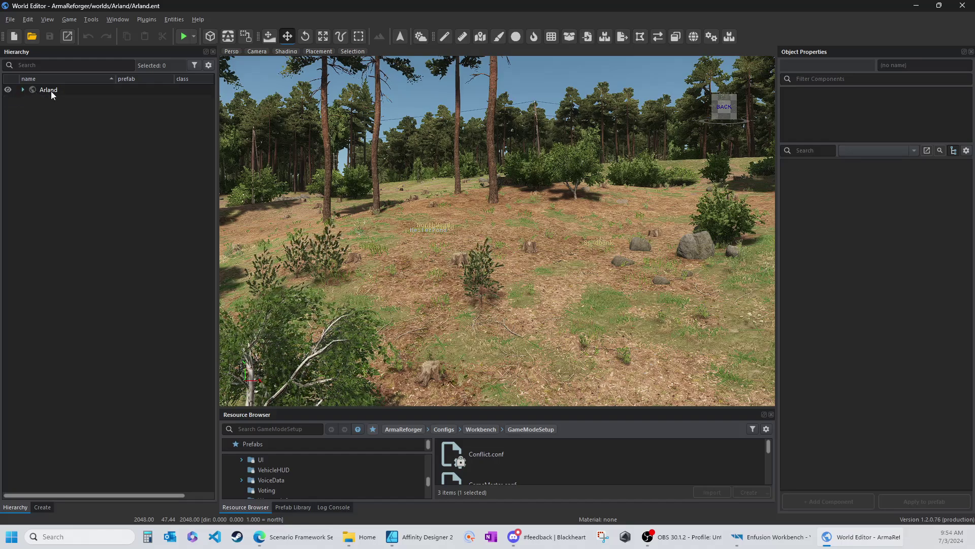
{"action": "left_click", "coordinate": [23, 89]}
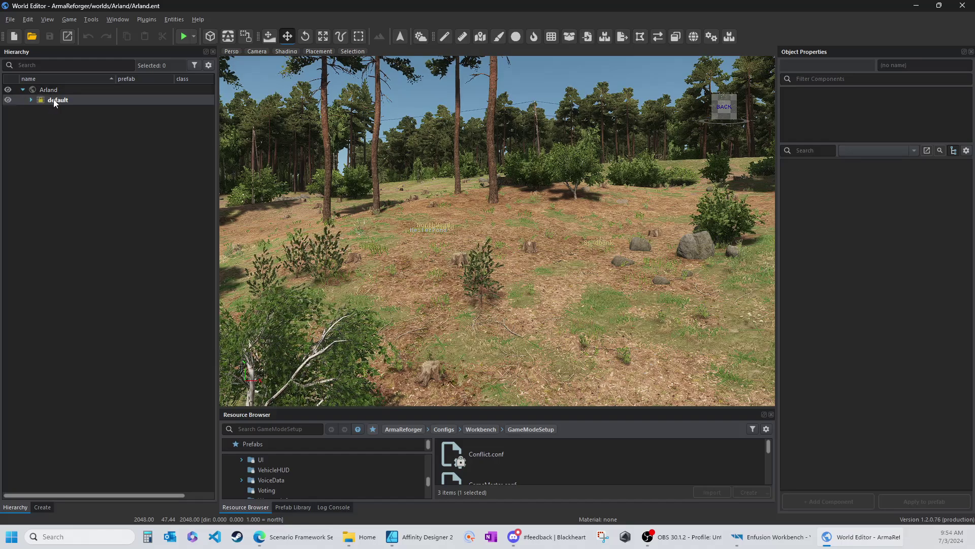
{"action": "left_click", "coordinate": [15, 37]}
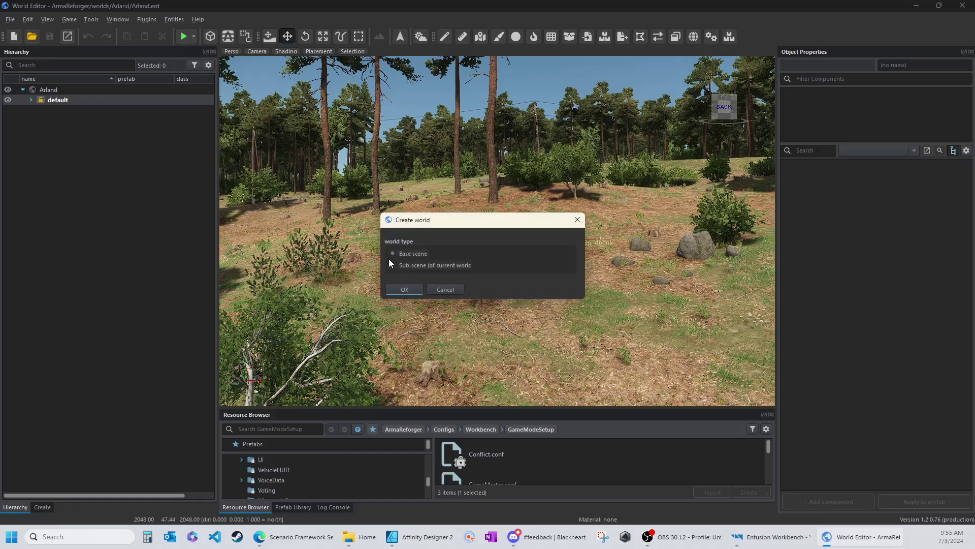
{"action": "left_click", "coordinate": [392, 263]}
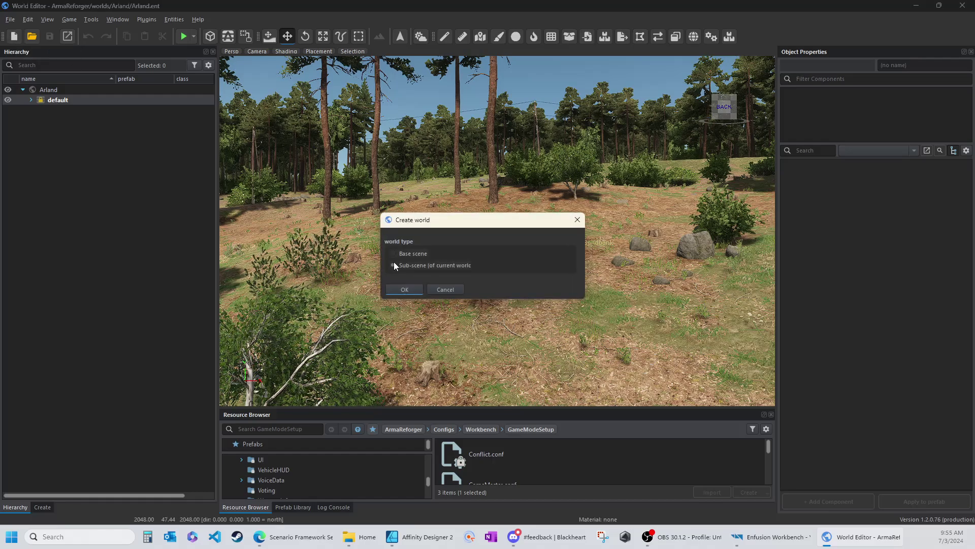
{"action": "left_click", "coordinate": [405, 289]}
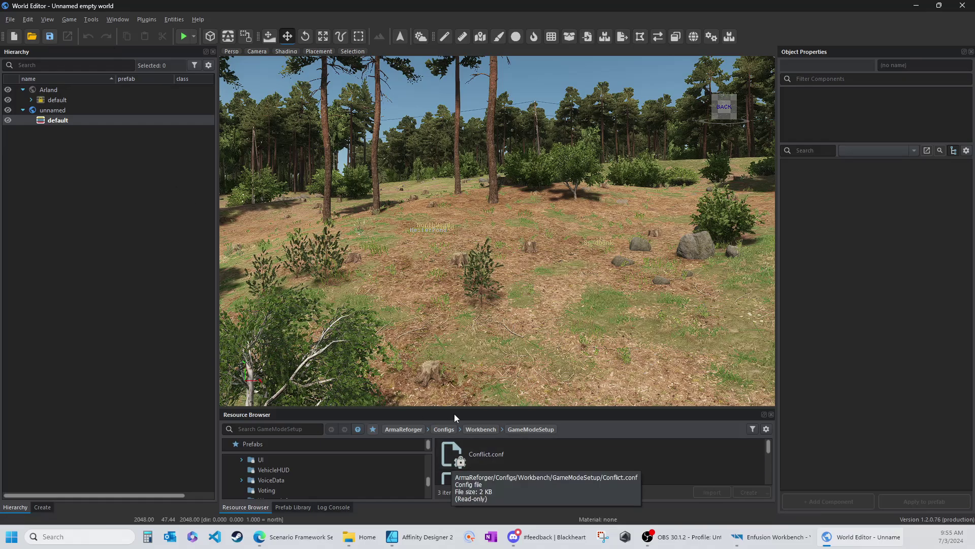
Step: Enlarge the Resource Browser and open the YTSFTutorials addon folder
{"action": "left_click_drag", "start_coordinate": [456, 409], "coordinate": [441, 242]}
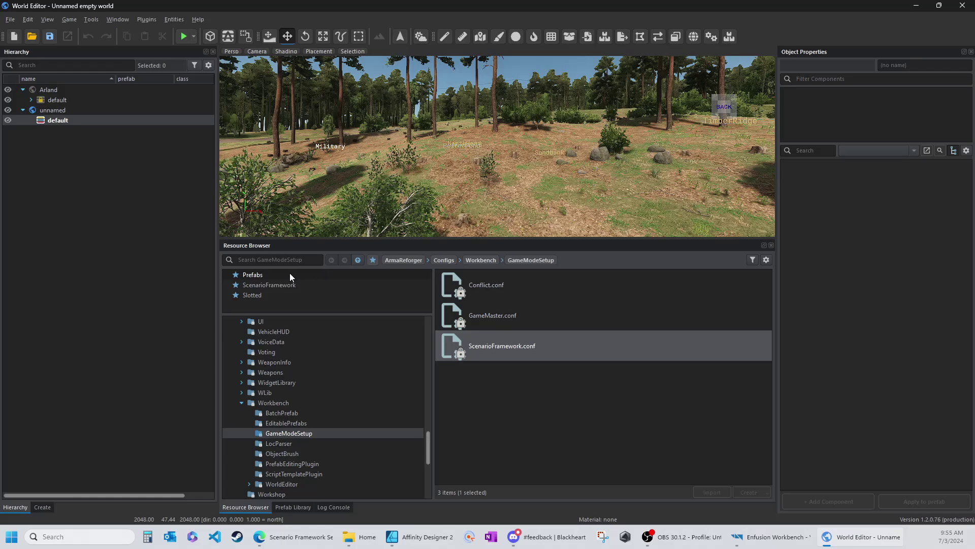
{"action": "left_click", "coordinate": [242, 403]}
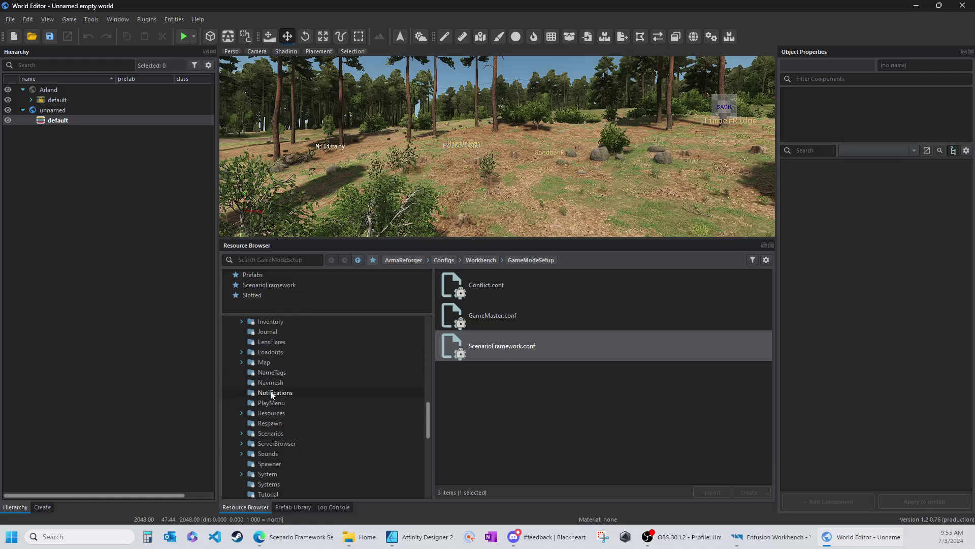
{"action": "scroll", "coordinate": [251, 373], "scroll_direction": "up", "scroll_amount": 15}
{"action": "left_click", "coordinate": [237, 363]}
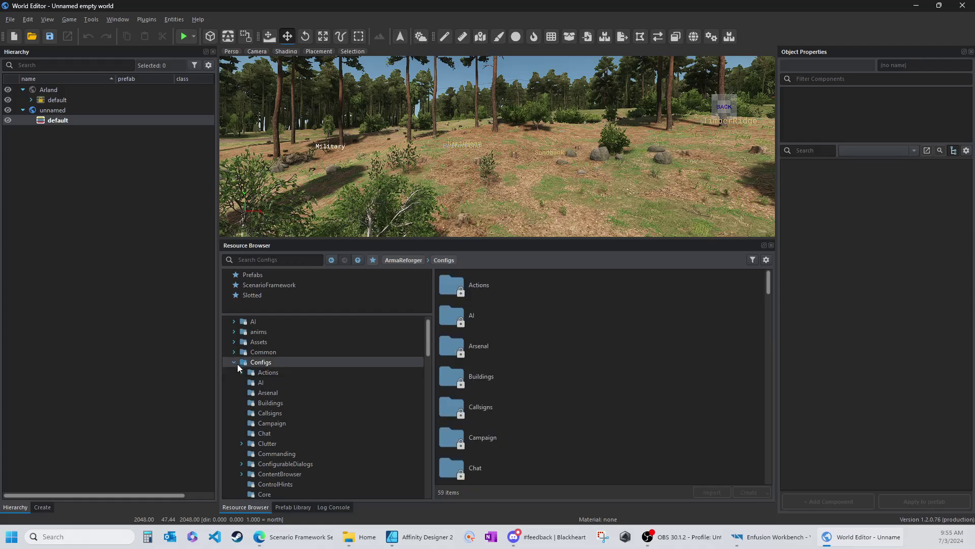
{"action": "left_click", "coordinate": [234, 361]}
{"action": "scroll", "coordinate": [249, 370], "scroll_direction": "down", "scroll_amount": 1}
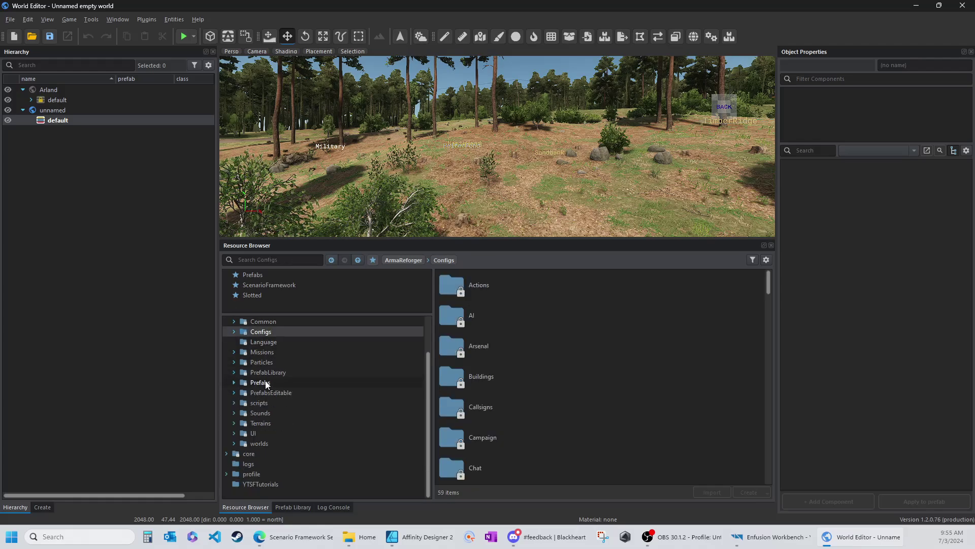
{"action": "left_click", "coordinate": [249, 484]}
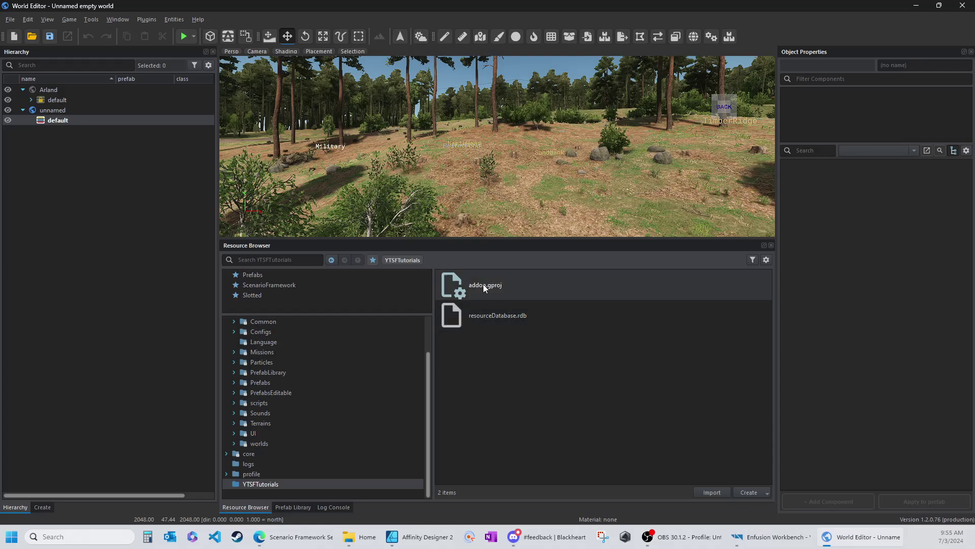
{"action": "right_click", "coordinate": [567, 337]}
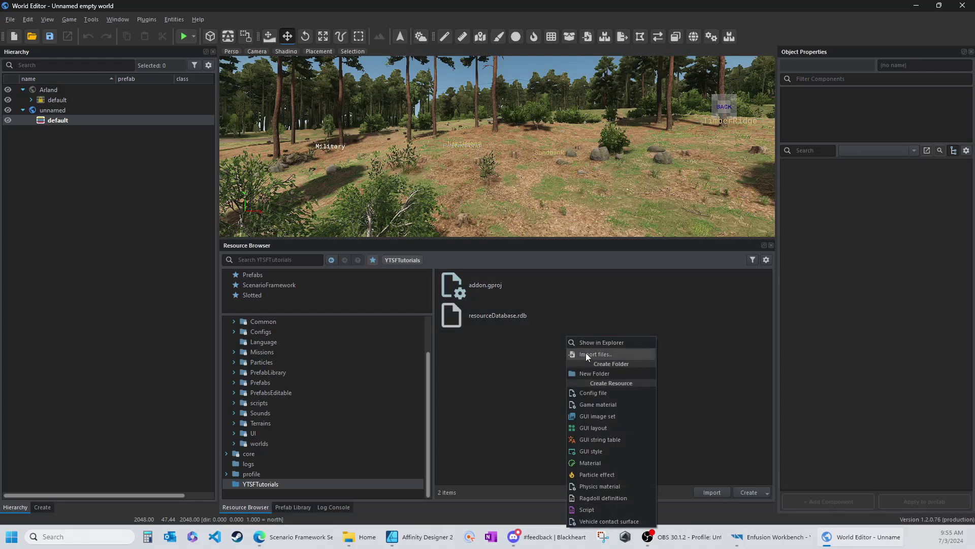
{"action": "left_click", "coordinate": [522, 375]}
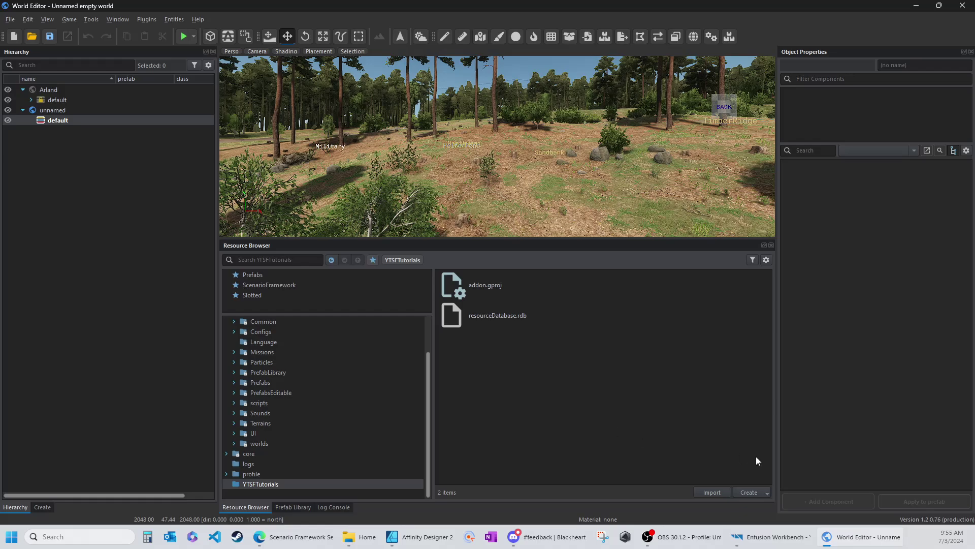
{"action": "left_click", "coordinate": [764, 491]}
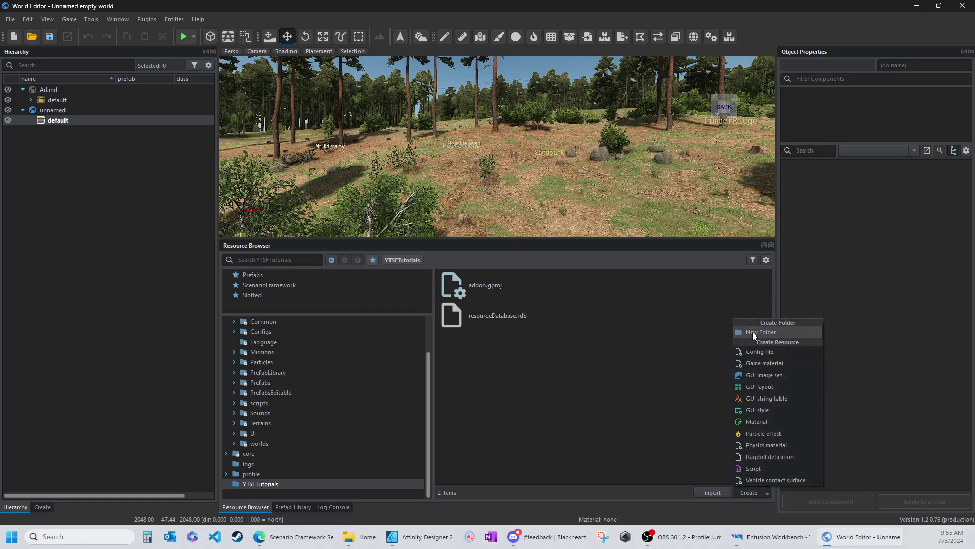
{"action": "left_click", "coordinate": [564, 365]}
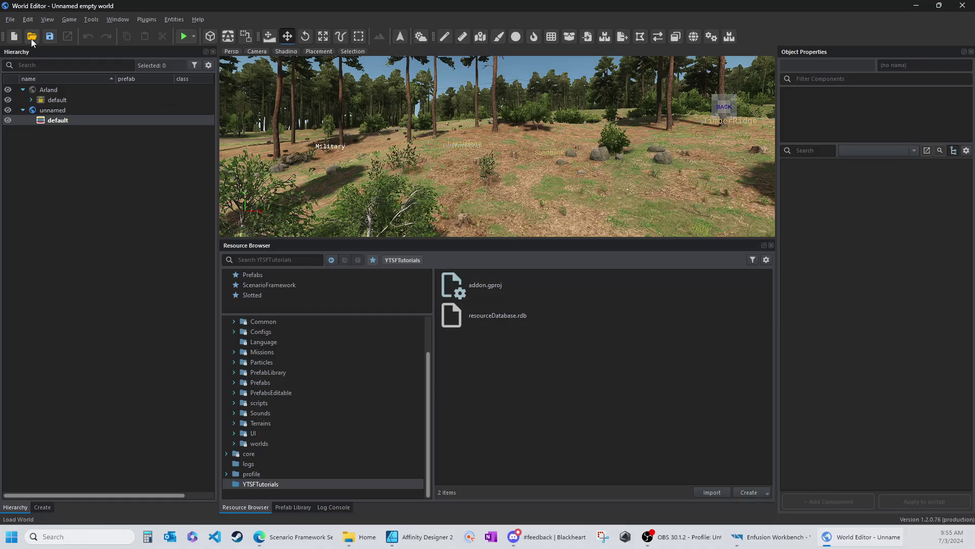
{"action": "left_click", "coordinate": [10, 19]}
{"action": "mouse_move", "coordinate": [24, 21]}
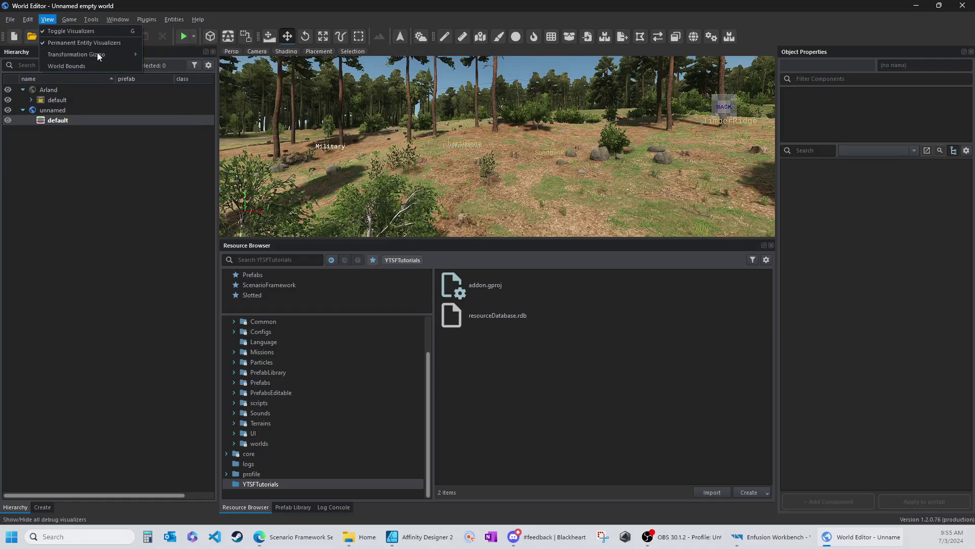
{"action": "left_click", "coordinate": [611, 365]}
Step: Create Worlds and Missions folders inside YTSFTutorials
{"action": "right_click", "coordinate": [611, 369]}
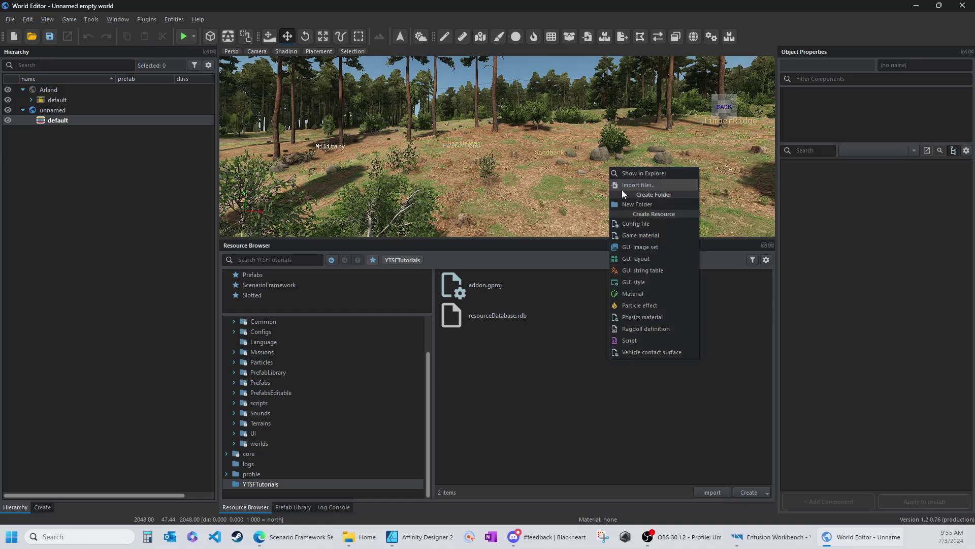
{"action": "left_click", "coordinate": [623, 202]}
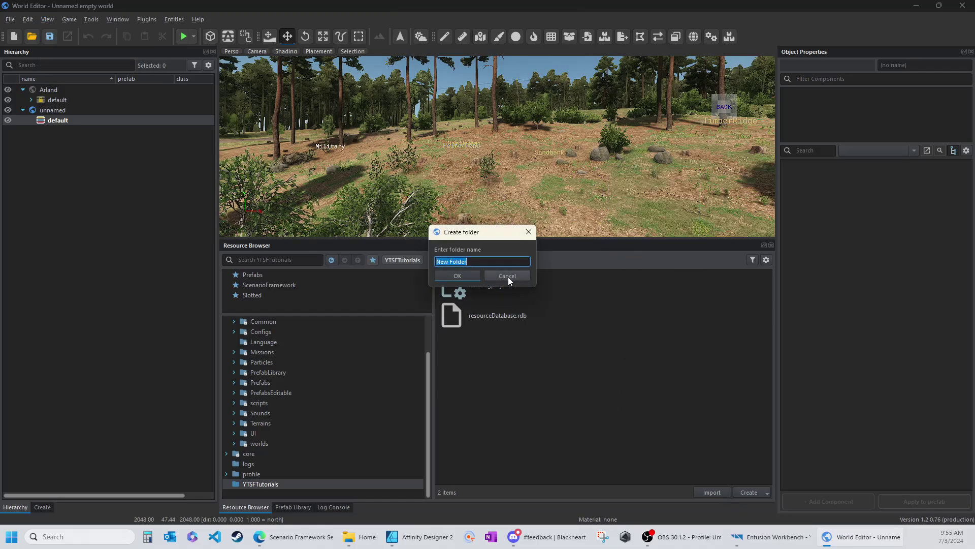
{"action": "key", "text": "BackSpace"}
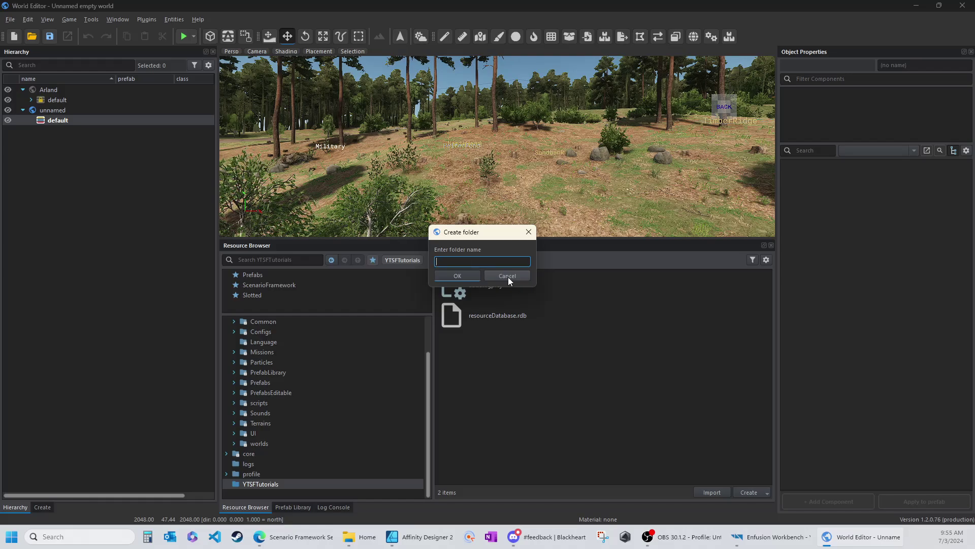
{"action": "type", "text": "Worlds"}
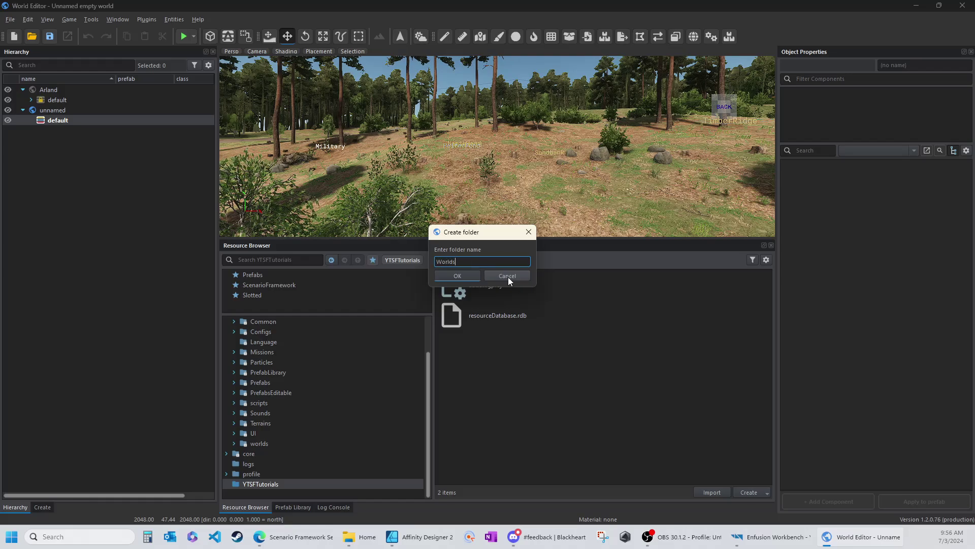
{"action": "key", "text": "Return"}
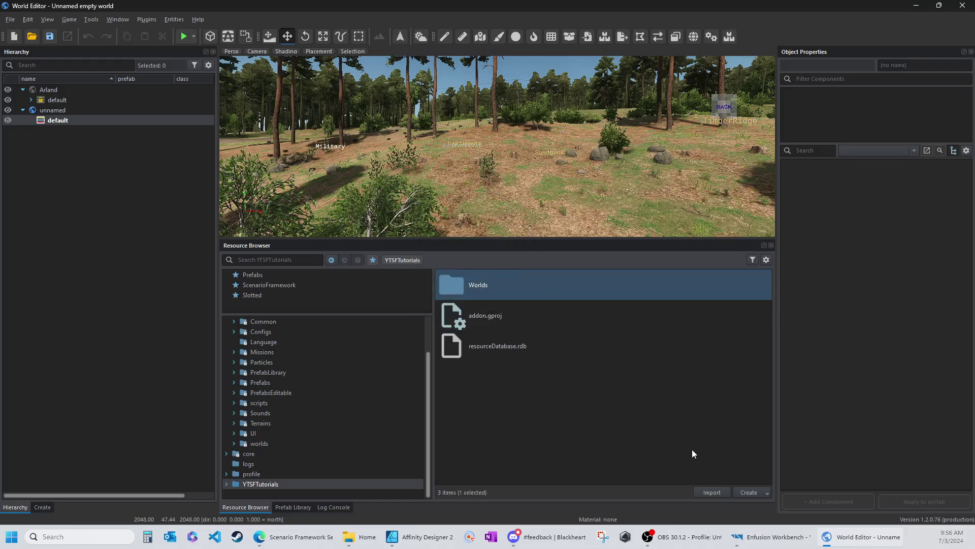
{"action": "right_click", "coordinate": [593, 349]}
{"action": "left_click", "coordinate": [595, 392]}
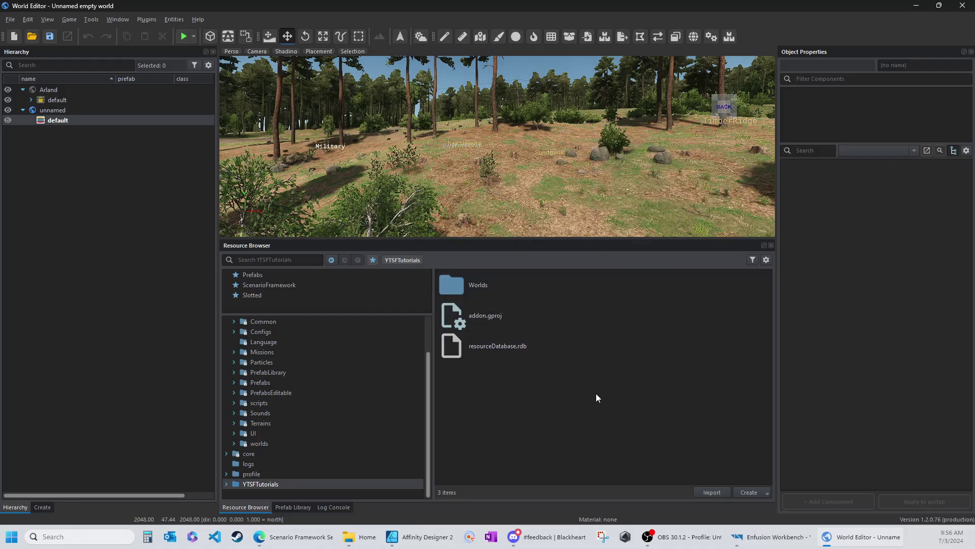
{"action": "right_click", "coordinate": [601, 403]}
{"action": "left_click", "coordinate": [620, 248]}
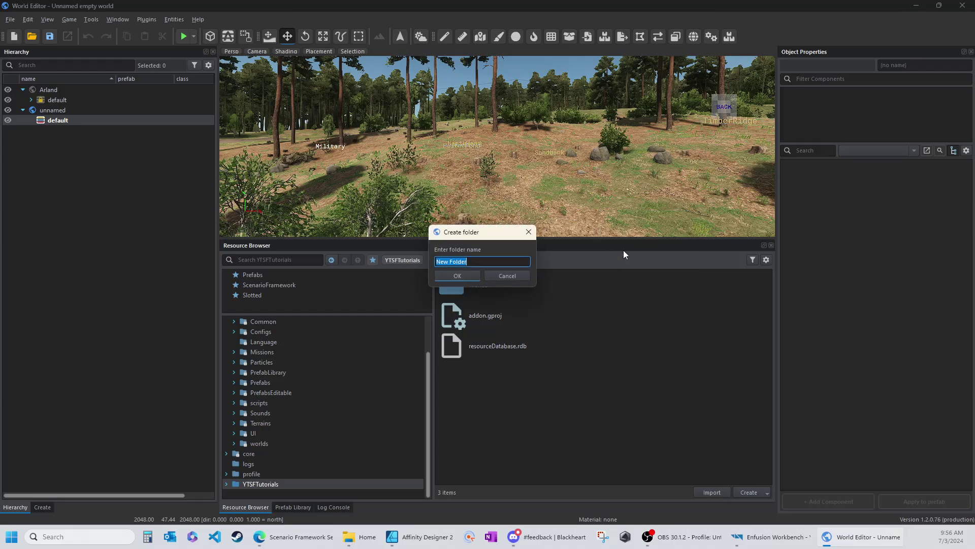
{"action": "type", "text": "Missions"}
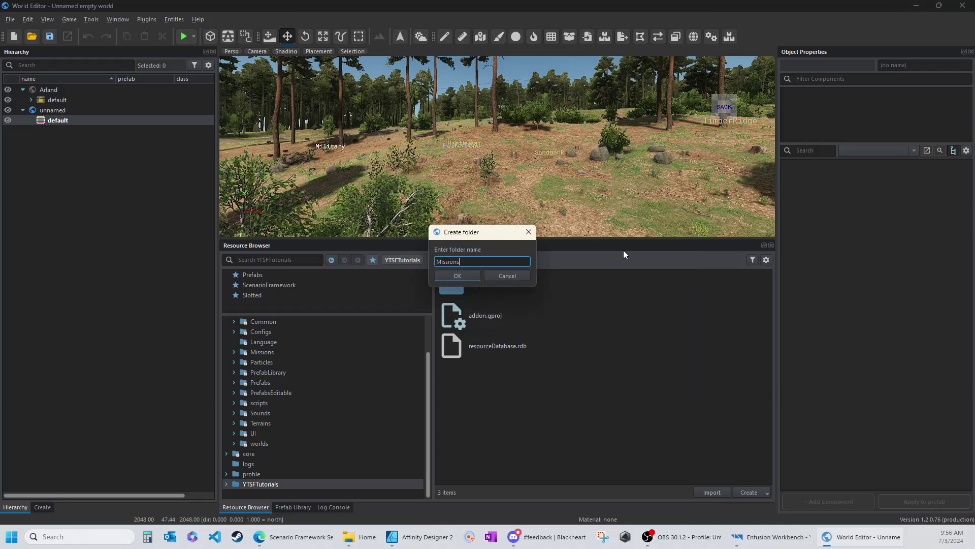
{"action": "key", "text": "Return"}
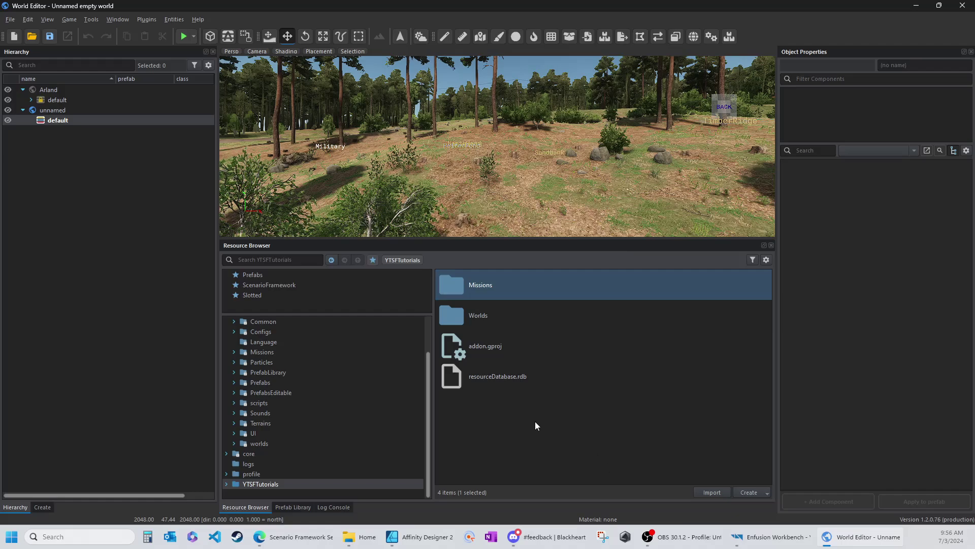
Step: Add an Images folder to YTSFTutorials, then select the Worlds folder
{"action": "right_click", "coordinate": [536, 423]}
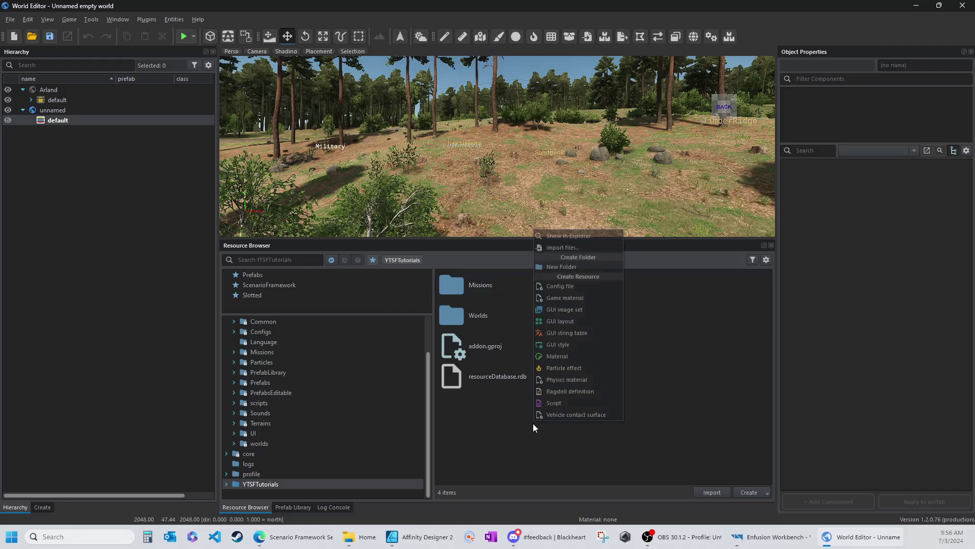
{"action": "left_click", "coordinate": [550, 267]}
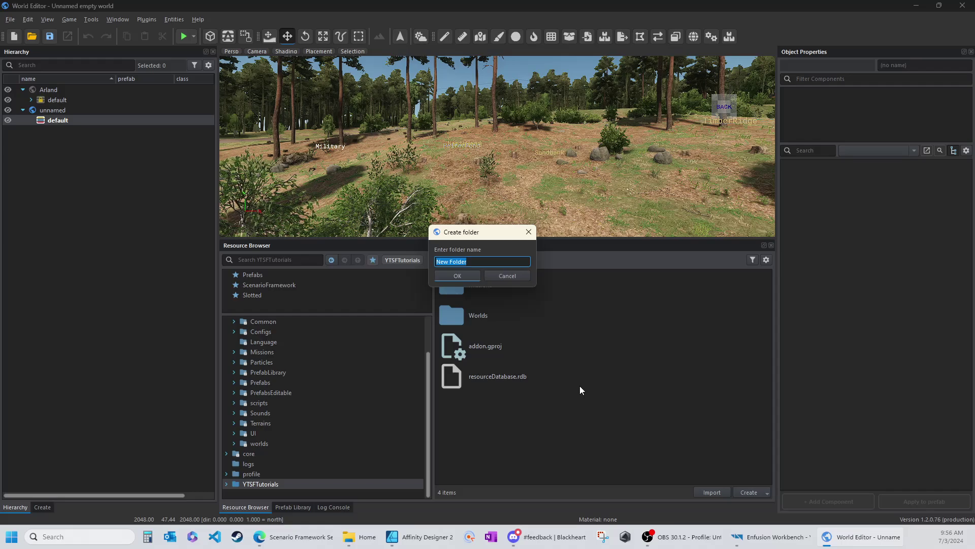
{"action": "type", "text": "Images"}
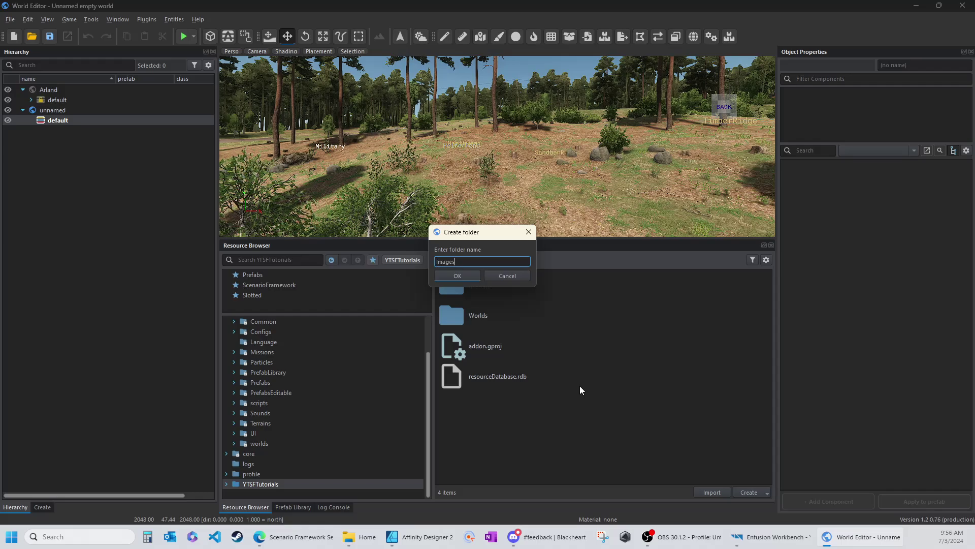
{"action": "key", "text": "Return"}
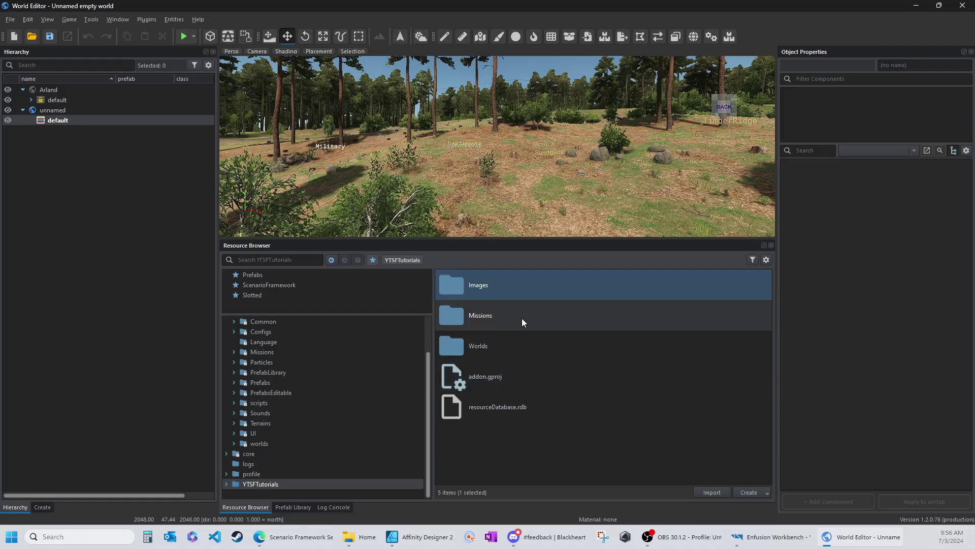
{"action": "left_click", "coordinate": [489, 351]}
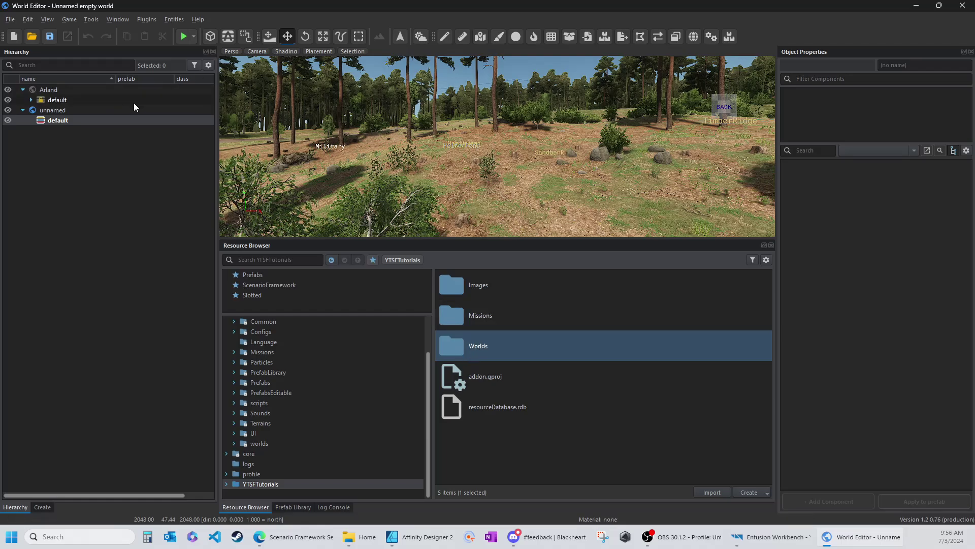
Step: Save the sub-scene as YTSF_Tut_Arland.ent in YTSFTutorials/Worlds
{"action": "left_click", "coordinate": [49, 39]}
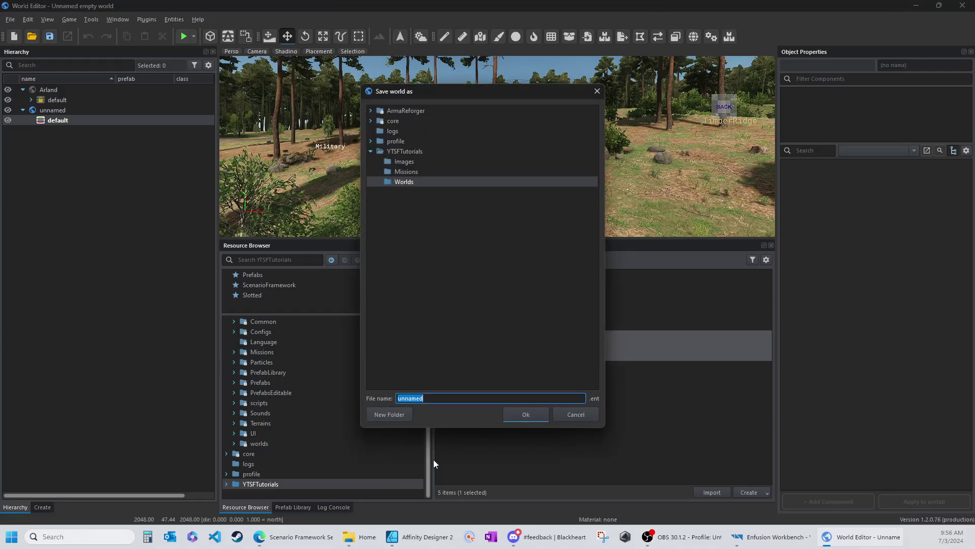
{"action": "left_click", "coordinate": [405, 183]}
{"action": "double_click", "coordinate": [432, 398]}
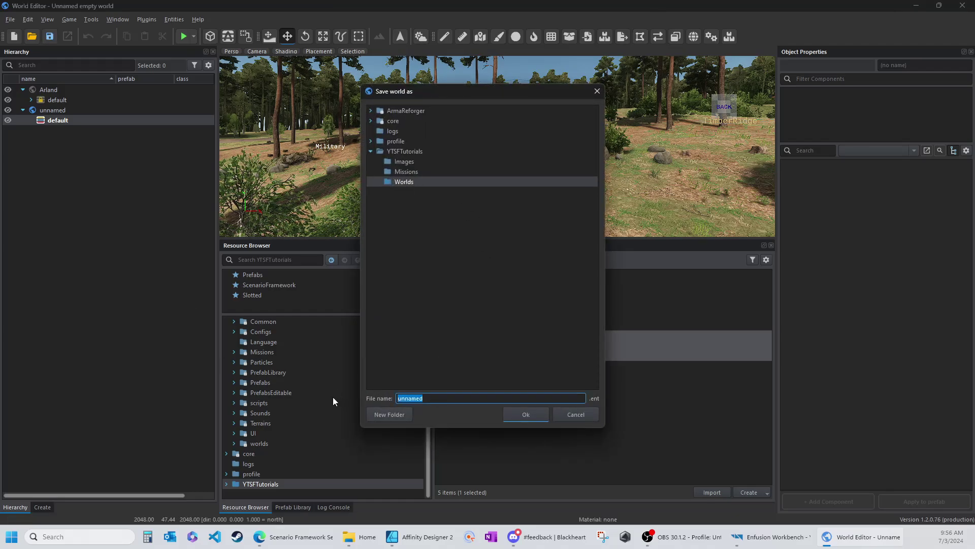
{"action": "type", "text": "YTSF_T"}
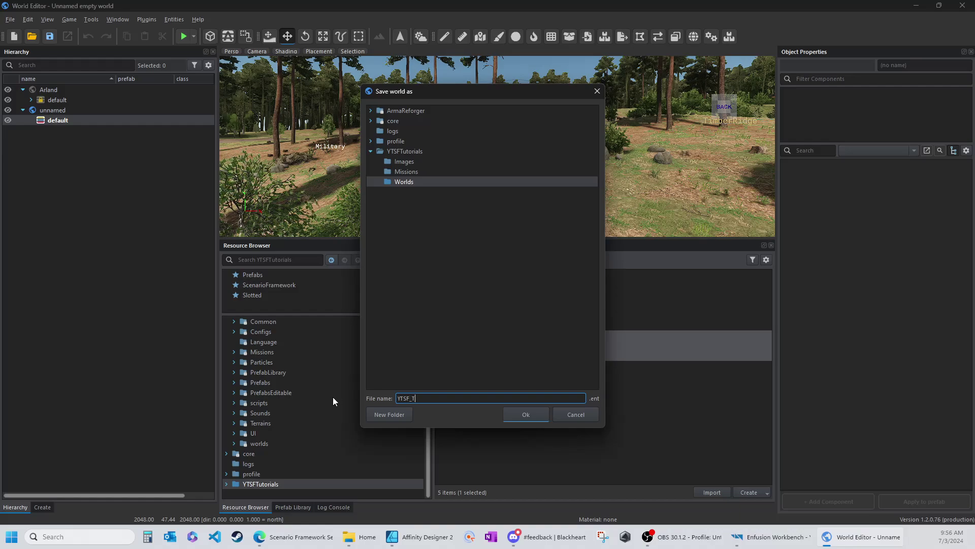
{"action": "type", "text": "ut_"}
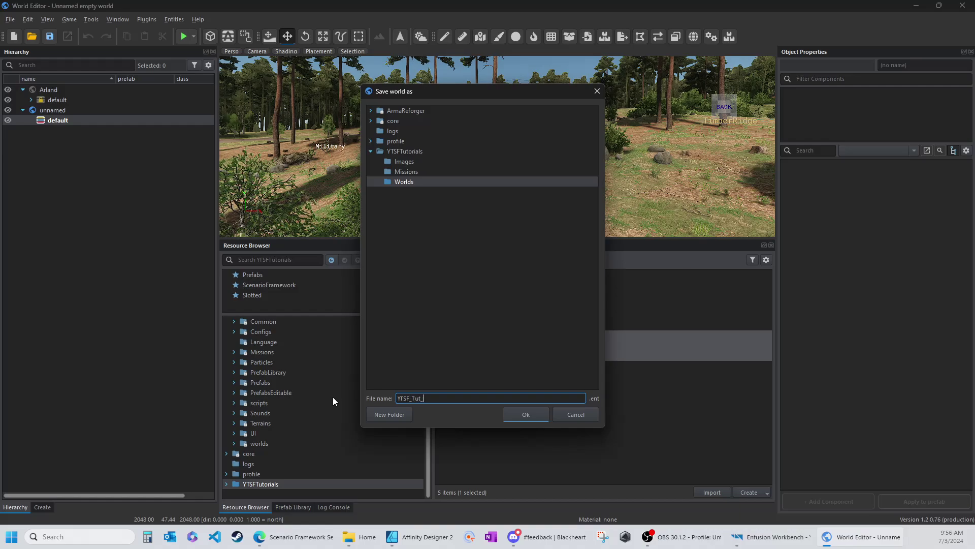
{"action": "type", "text": "Arland"}
{"action": "key", "text": "Return"}
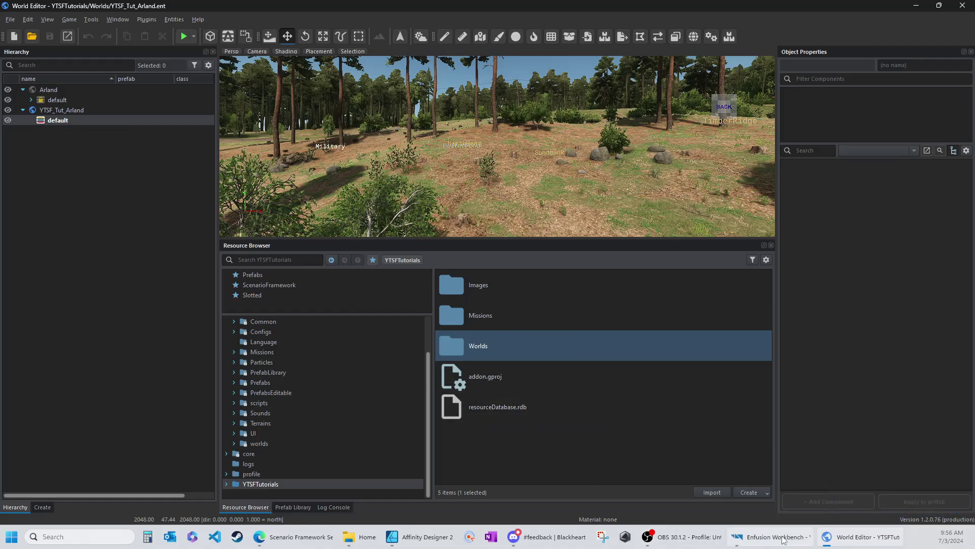
{"action": "left_click", "coordinate": [292, 537]}
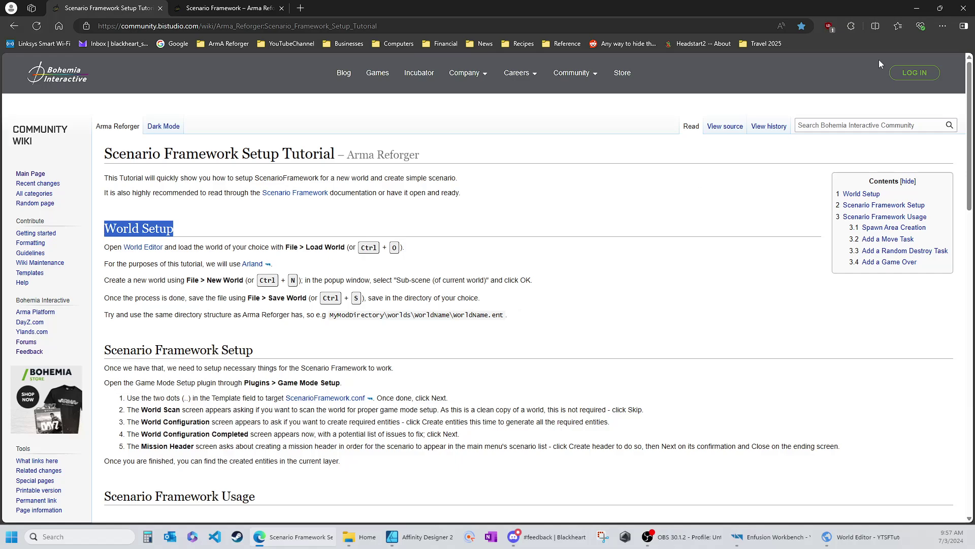
{"action": "left_click", "coordinate": [917, 9]}
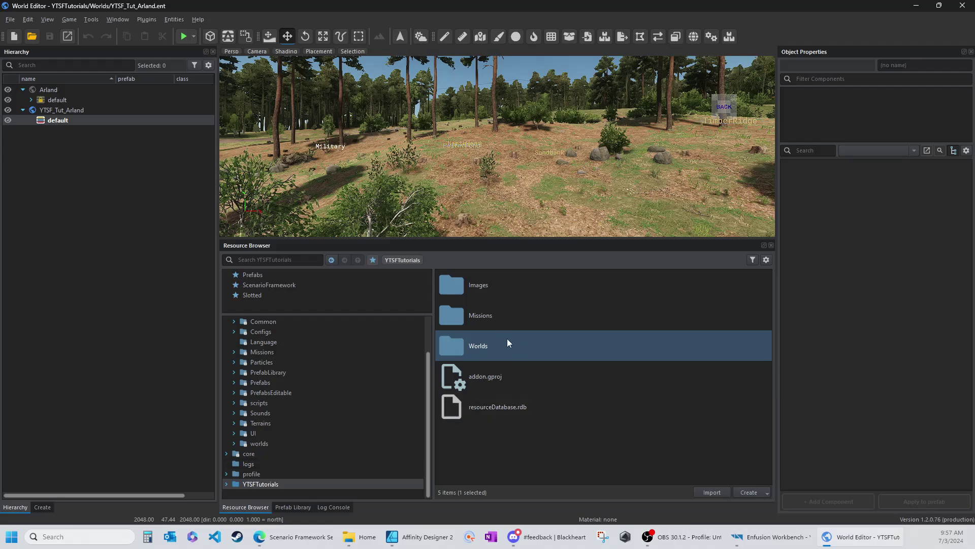
Step: Create a new Arland folder inside the Worlds folder
{"action": "double_click", "coordinate": [457, 345]}
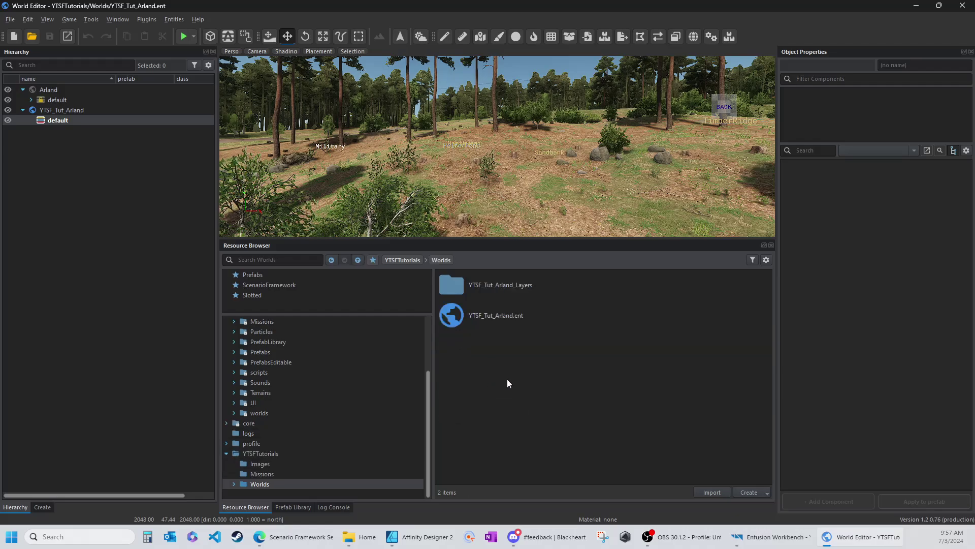
{"action": "left_click", "coordinate": [755, 492]}
{"action": "left_click", "coordinate": [748, 332]}
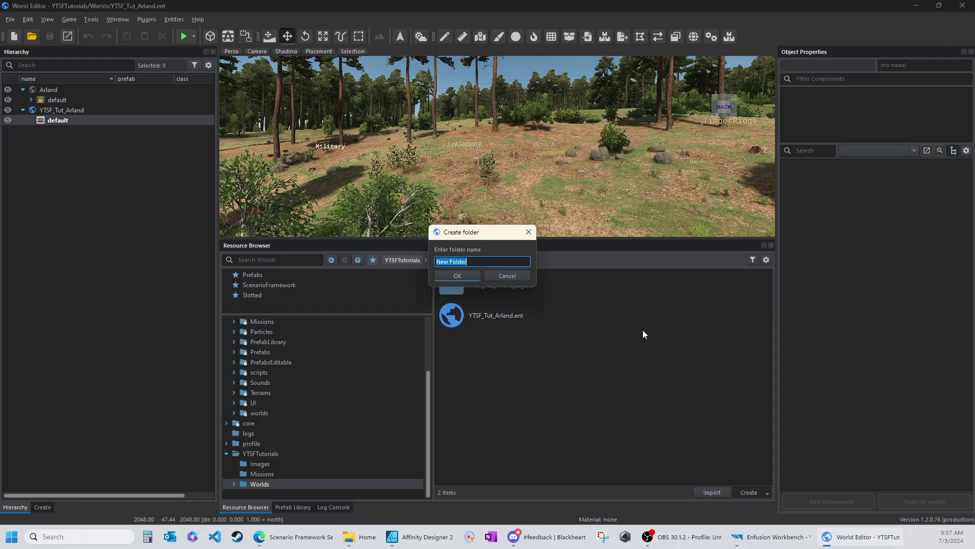
{"action": "type", "text": "Arland"}
{"action": "key", "text": "Return"}
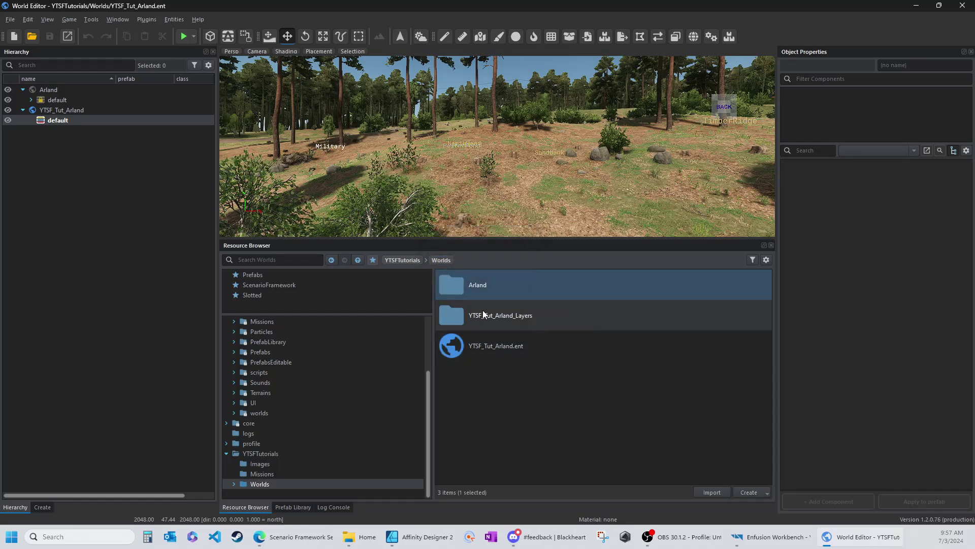
Step: Move YTSF_Tut_Arland_Layers and YTSF_Tut_Arland.ent into the Arland folder
{"action": "left_click_drag", "start_coordinate": [455, 315], "coordinate": [472, 288]}
{"action": "left_click", "coordinate": [477, 273]}
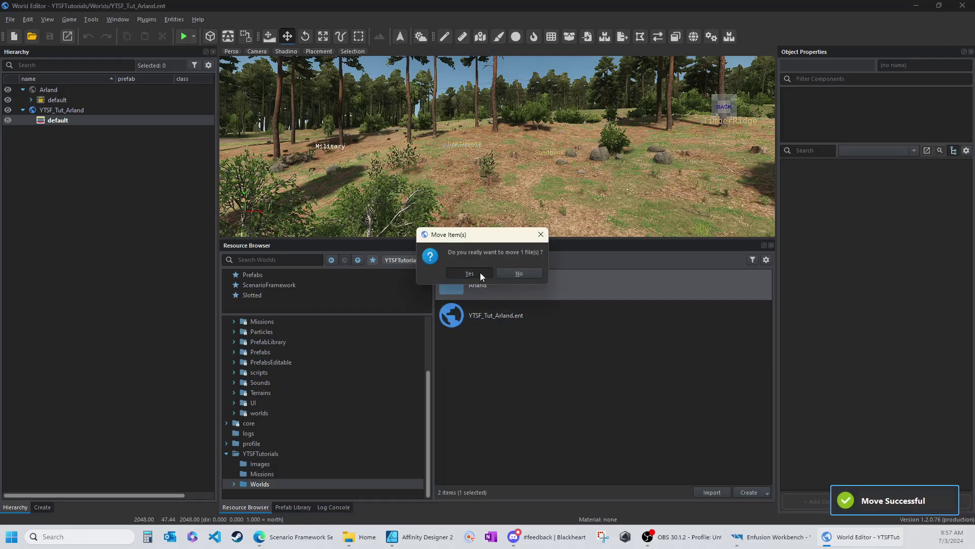
{"action": "left_click", "coordinate": [480, 272]}
{"action": "double_click", "coordinate": [456, 284]}
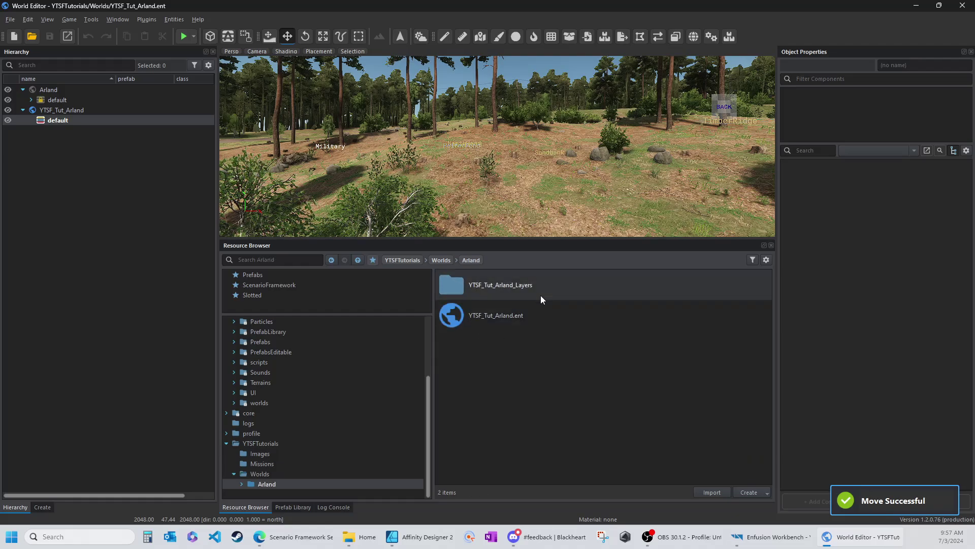
{"action": "left_click", "coordinate": [441, 260]}
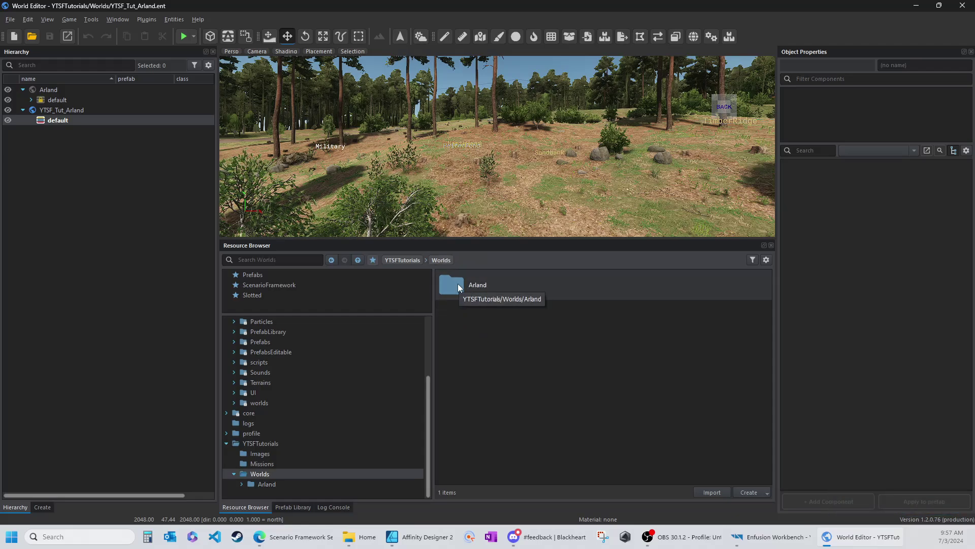
{"action": "left_click", "coordinate": [33, 37]}
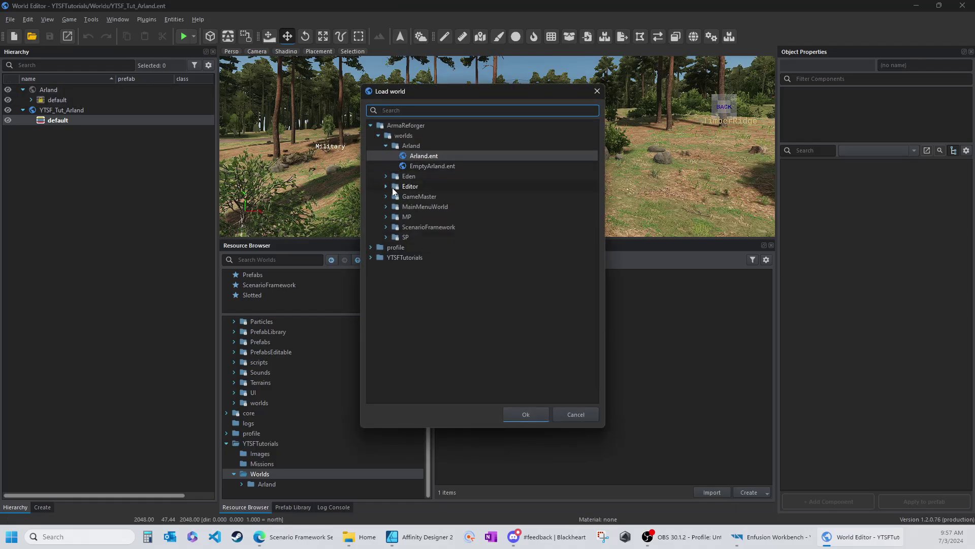
Step: Load worlds/Eden/Eden.ent, then create a 'Sub-scene (of current world)' from it
{"action": "left_click", "coordinate": [386, 176]}
{"action": "left_click", "coordinate": [410, 186]}
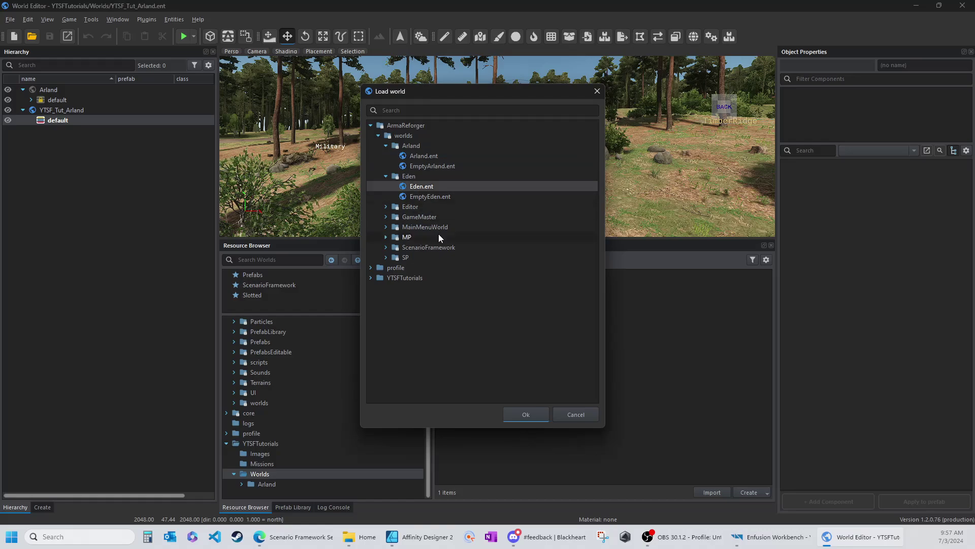
{"action": "left_click", "coordinate": [528, 413]}
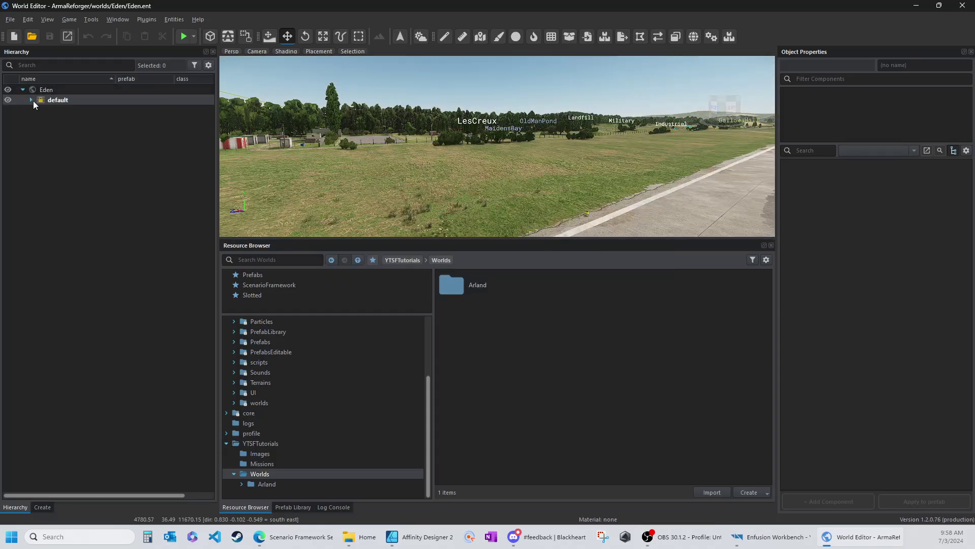
{"action": "left_click", "coordinate": [14, 37]}
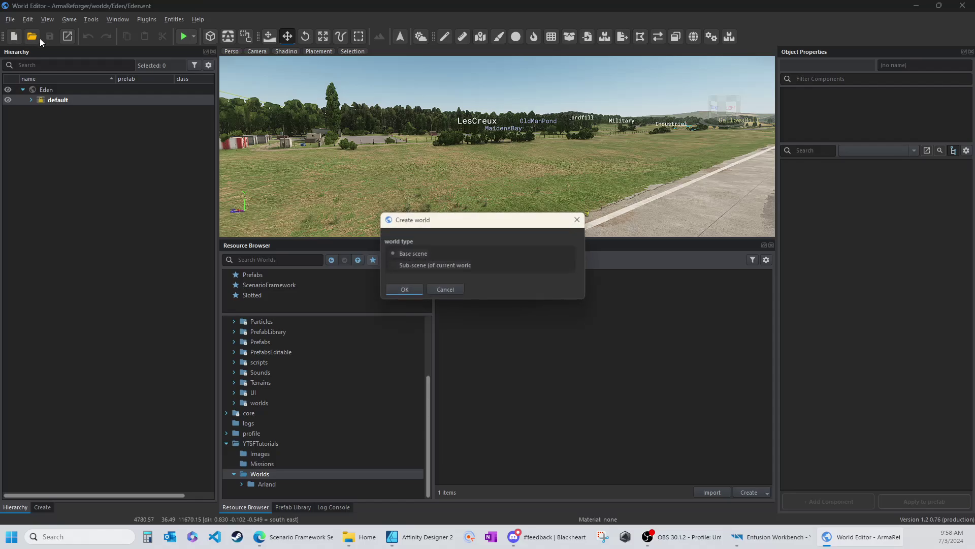
{"action": "left_click", "coordinate": [405, 290]}
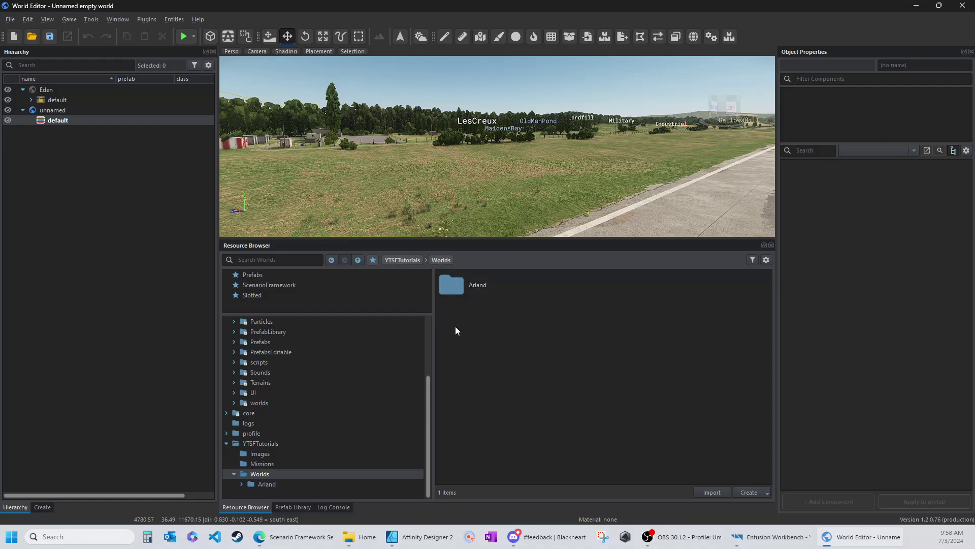
Step: Create an Eden folder inside Worlds and open it
{"action": "right_click", "coordinate": [507, 365]}
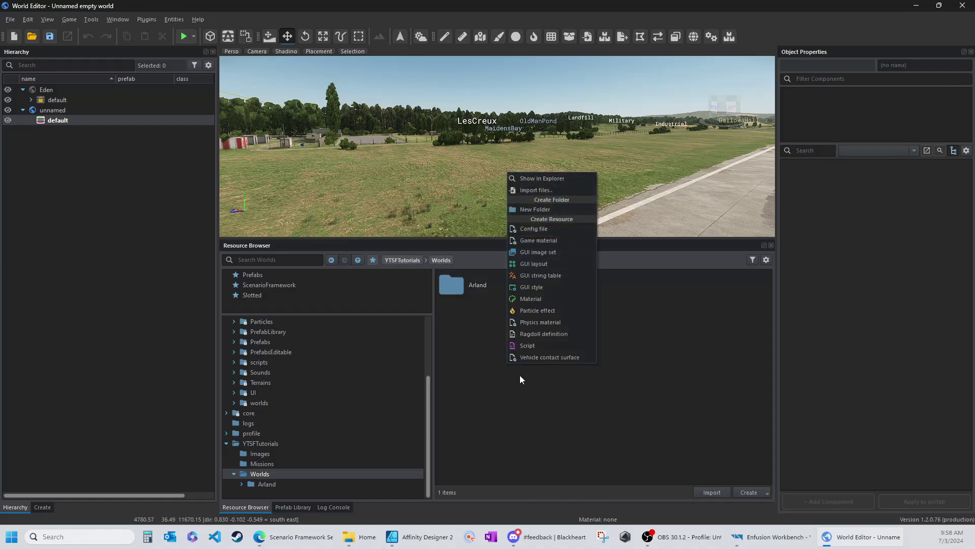
{"action": "left_click", "coordinate": [524, 209]}
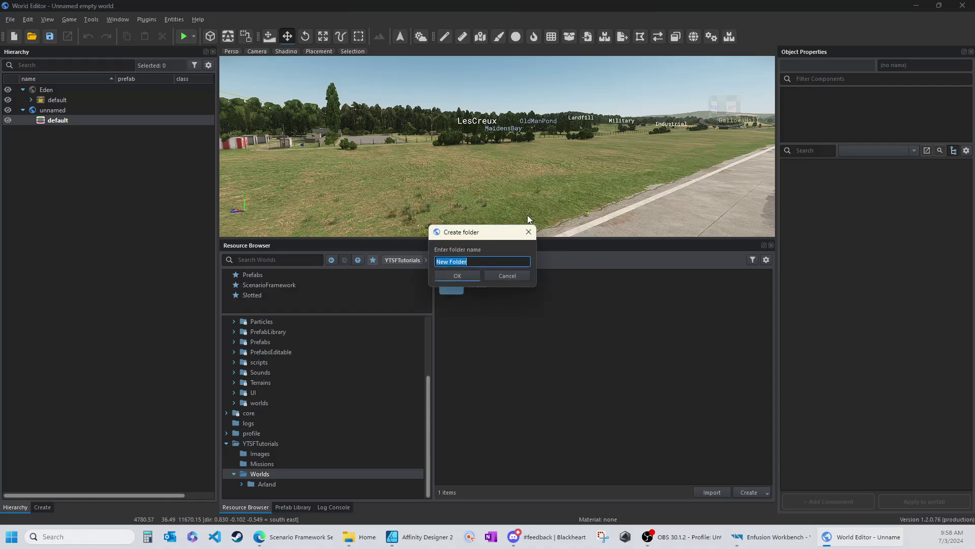
{"action": "type", "text": "Everon"}
{"action": "key", "text": "BackSpace"}
{"action": "key", "text": "BackSpace"}
{"action": "key", "text": "BackSpace"}
{"action": "key", "text": "BackSpace"}
{"action": "key", "text": "BackSpace"}
{"action": "type", "text": "den"}
{"action": "key", "text": "Return"}
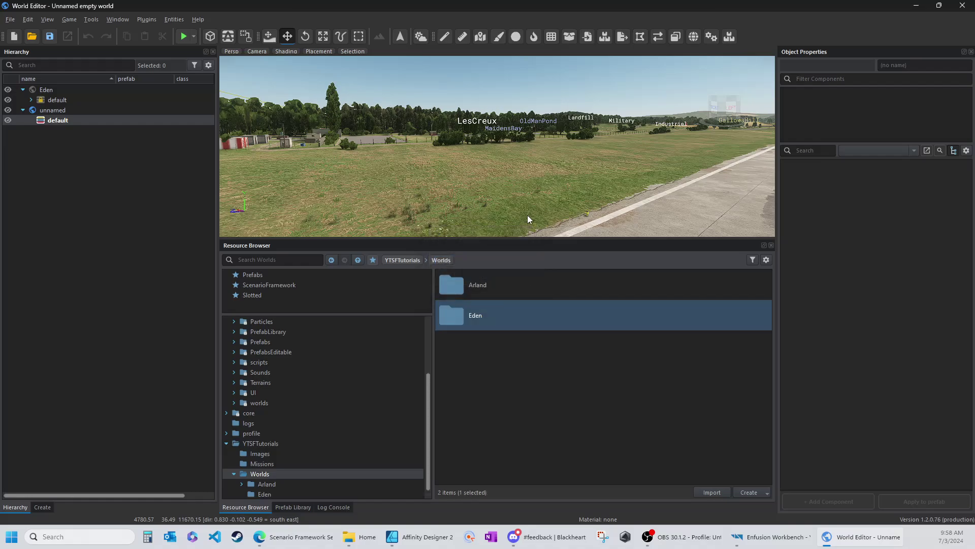
{"action": "double_click", "coordinate": [454, 320]}
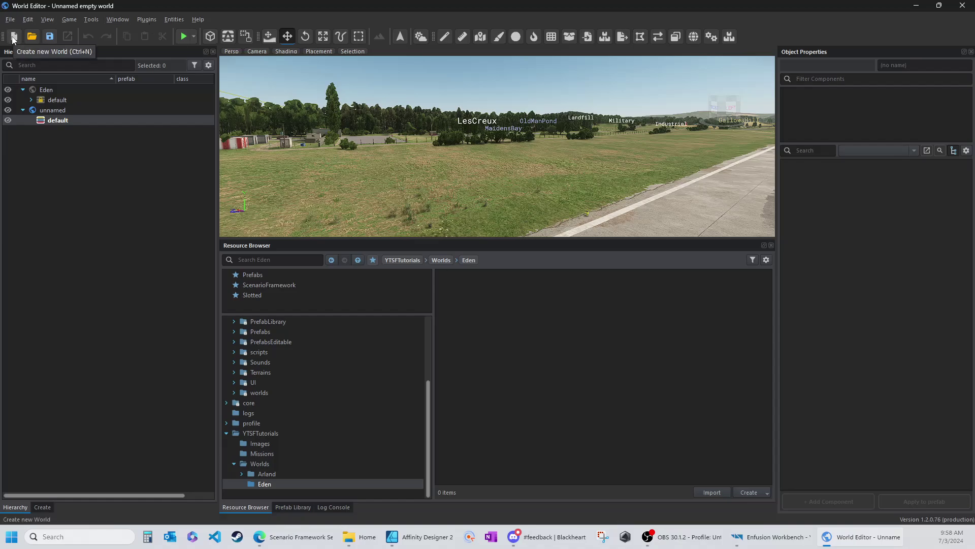
Step: Save the Eden sub-scene as YTSF_Tut_Eden.ent in Worlds/Eden
{"action": "left_click", "coordinate": [49, 37]}
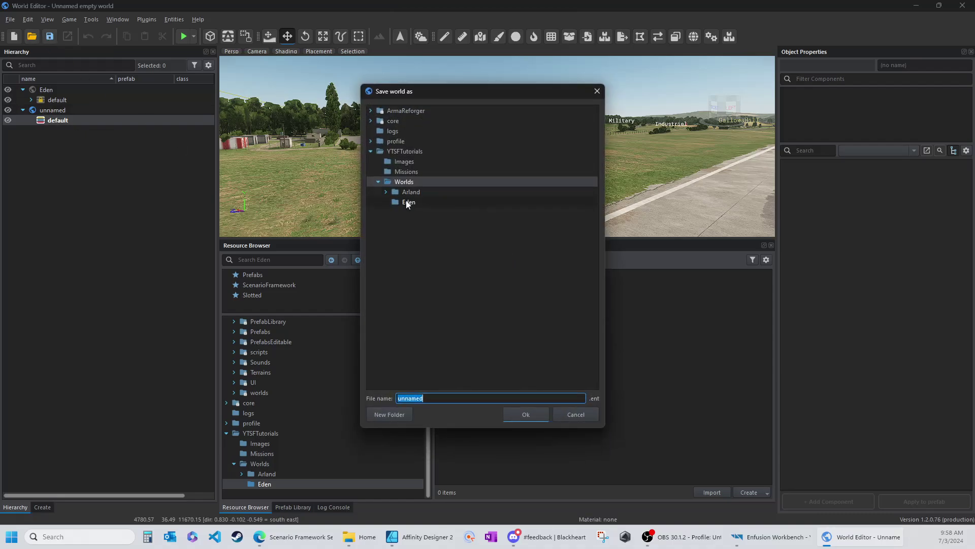
{"action": "left_click", "coordinate": [406, 203]}
{"action": "left_click_drag", "start_coordinate": [436, 398], "coordinate": [360, 394]}
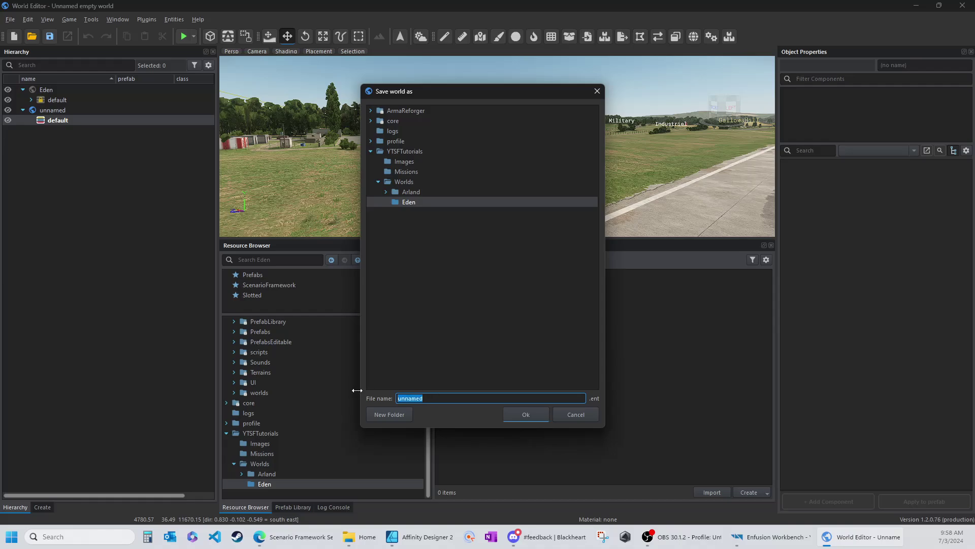
{"action": "type", "text": "YTSF_Tut_Eden"}
{"action": "left_click", "coordinate": [525, 415]}
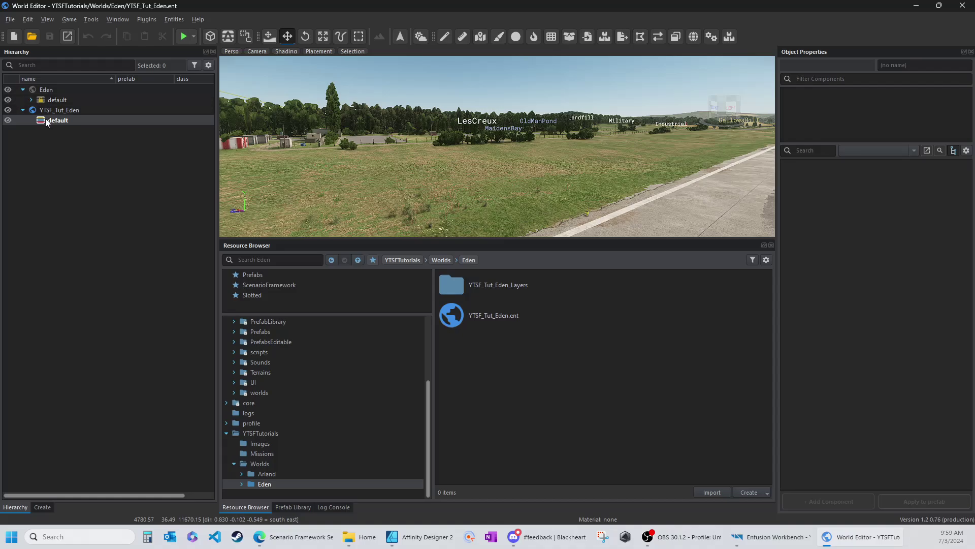
Step: Load YTSF_Tut_Arland.ent from Worlds/Arland and show the Arland folder in the Resource Browser
{"action": "left_click", "coordinate": [32, 36]}
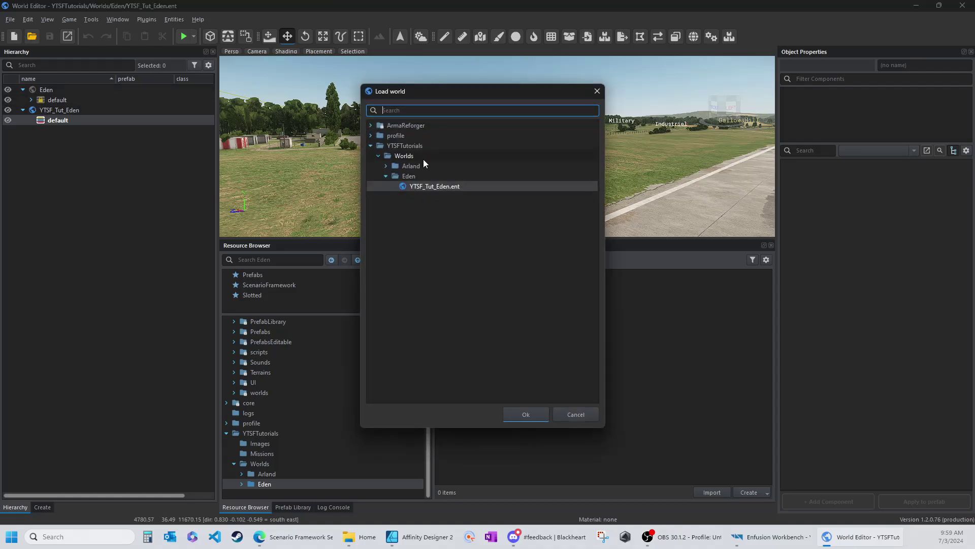
{"action": "left_click", "coordinate": [385, 175]}
{"action": "left_click", "coordinate": [385, 166]}
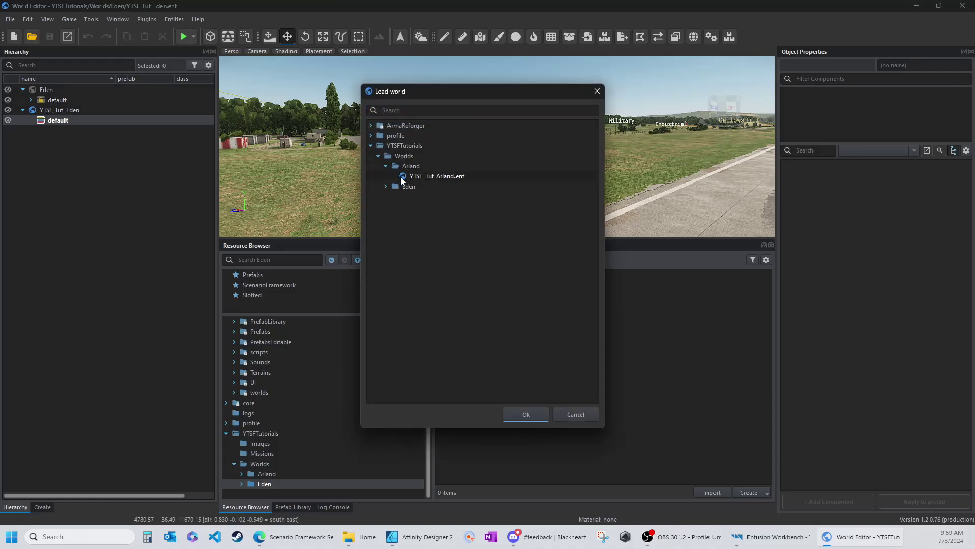
{"action": "left_click", "coordinate": [403, 176]}
{"action": "left_click", "coordinate": [526, 414]}
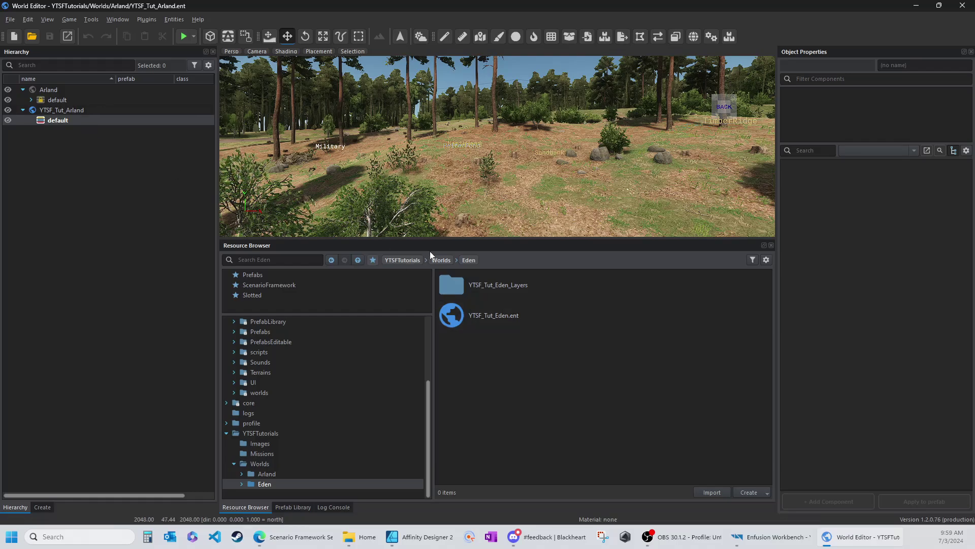
{"action": "left_click", "coordinate": [268, 473]}
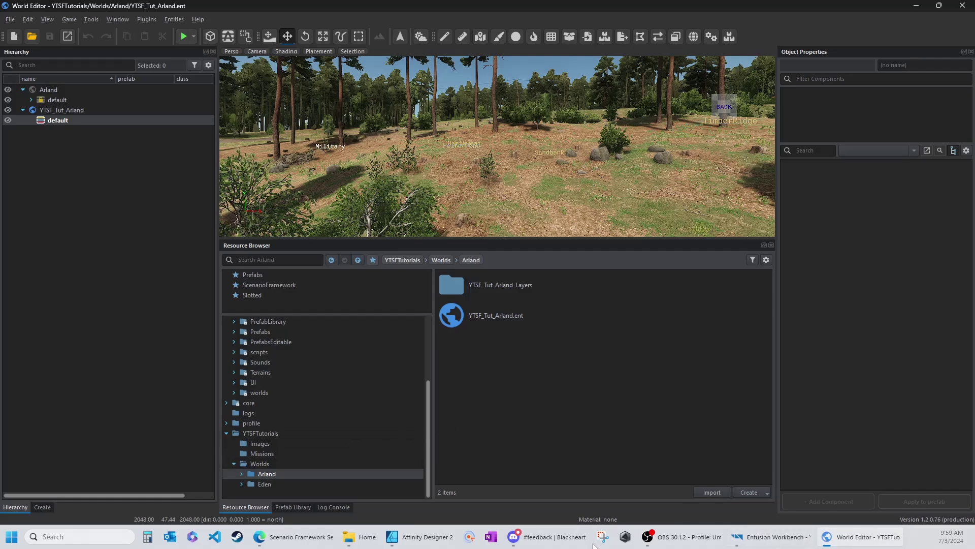
{"action": "mouse_move", "coordinate": [299, 539]}
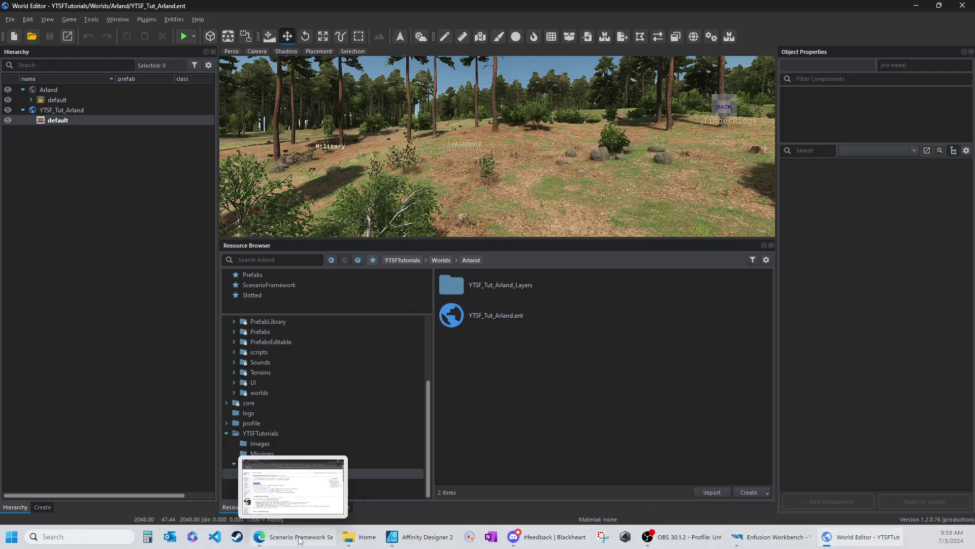
{"action": "left_click", "coordinate": [300, 540]}
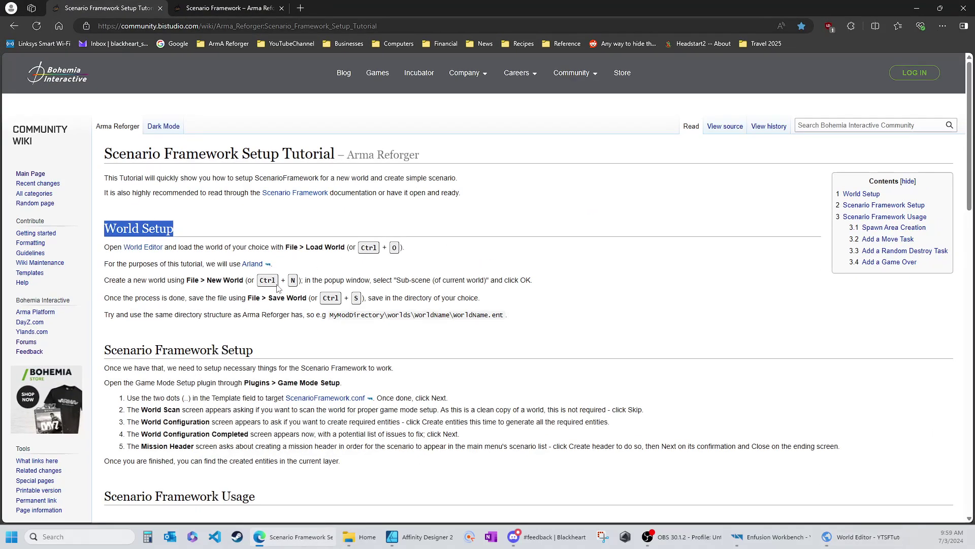
{"action": "left_click_drag", "start_coordinate": [258, 354], "coordinate": [100, 349]}
{"action": "scroll", "coordinate": [220, 244], "scroll_direction": "down", "scroll_amount": 3}
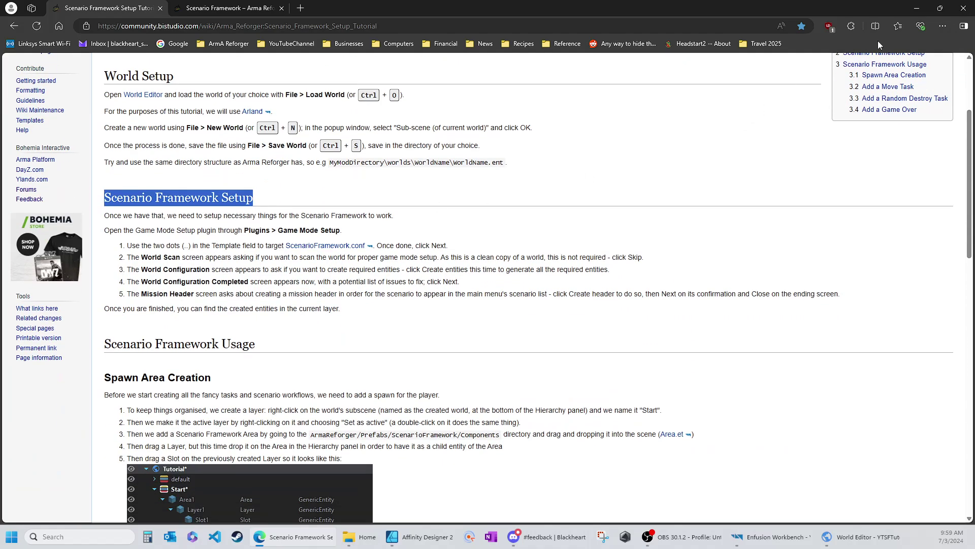
{"action": "left_click", "coordinate": [917, 9]}
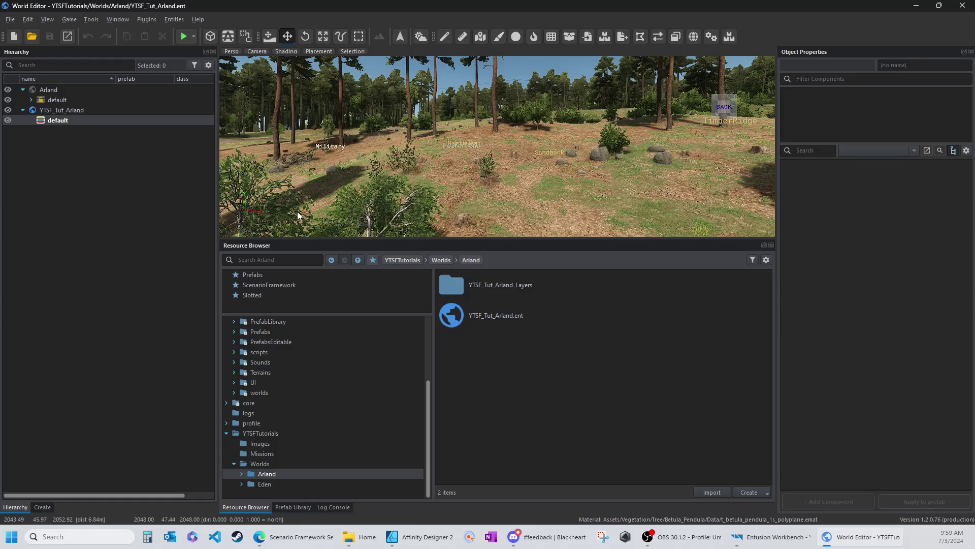
Step: Rename the Arland world's default layer in the Hierarchy to 'A_Managers'
{"action": "right_click", "coordinate": [42, 122]}
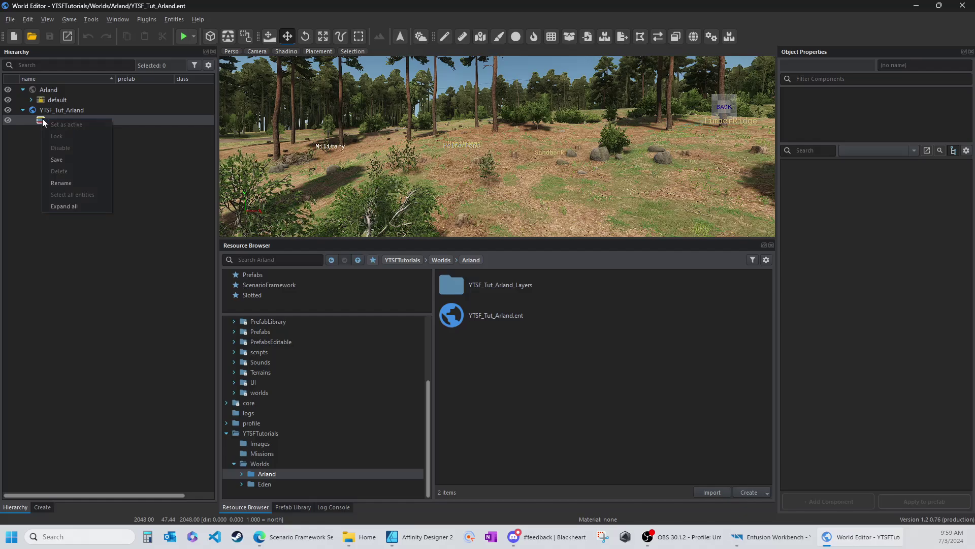
{"action": "left_click", "coordinate": [58, 182]}
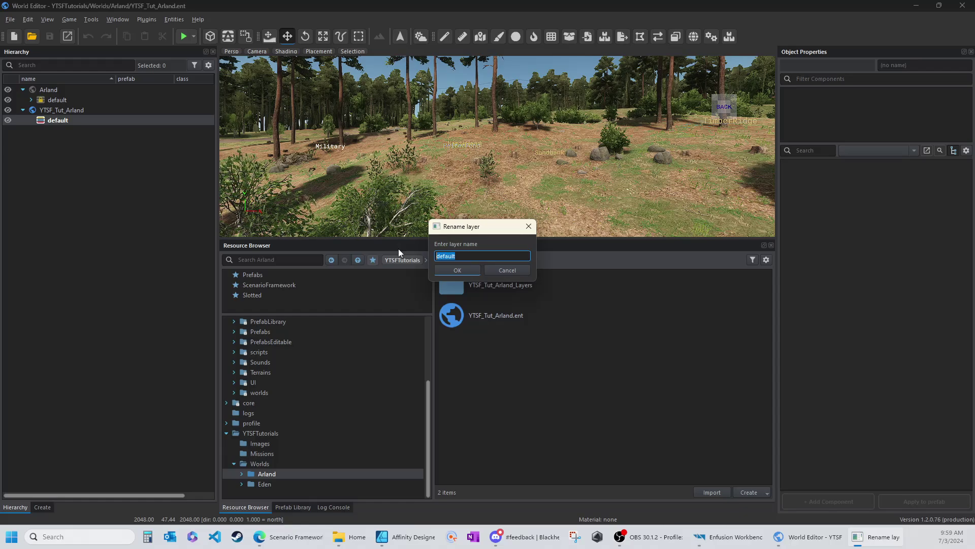
{"action": "type", "text": "A"}
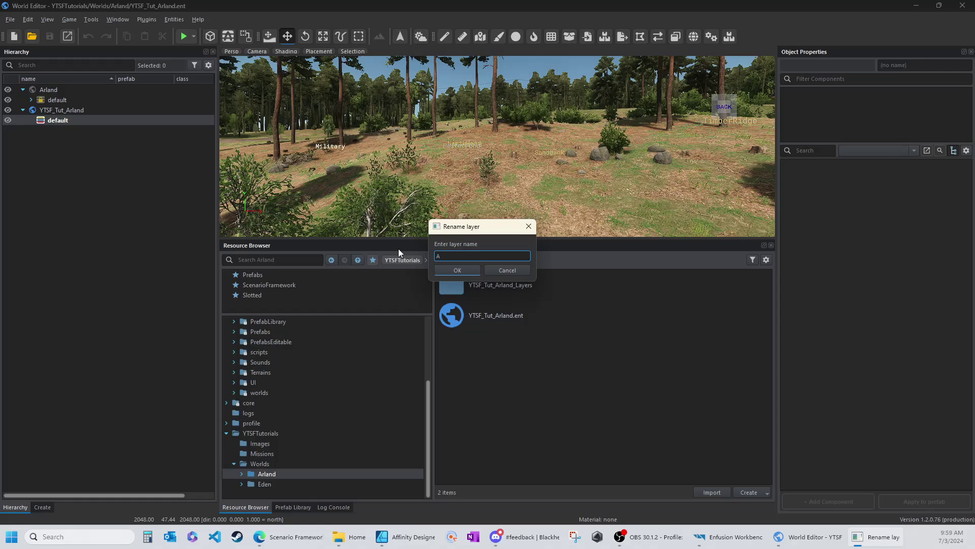
{"action": "type", "text": "_"}
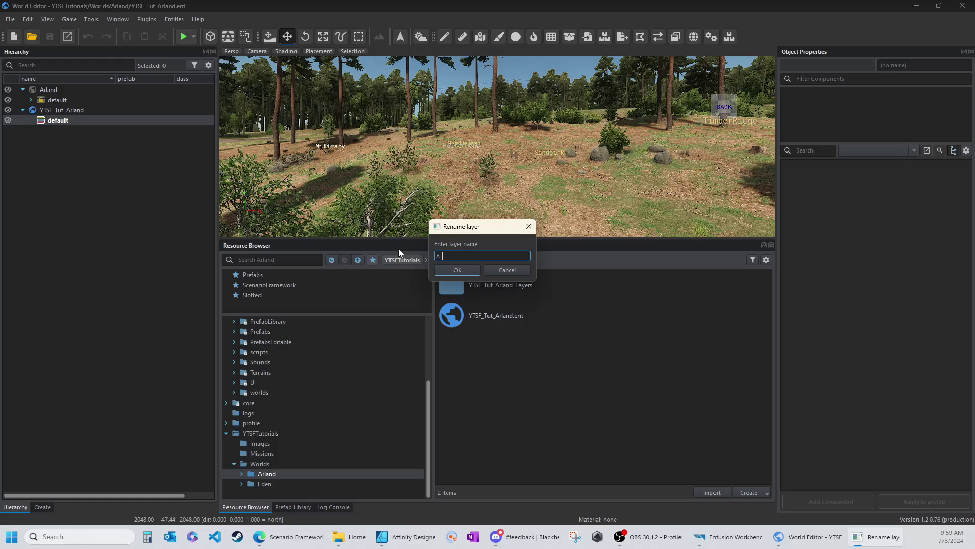
{"action": "type", "text": "mANA"}
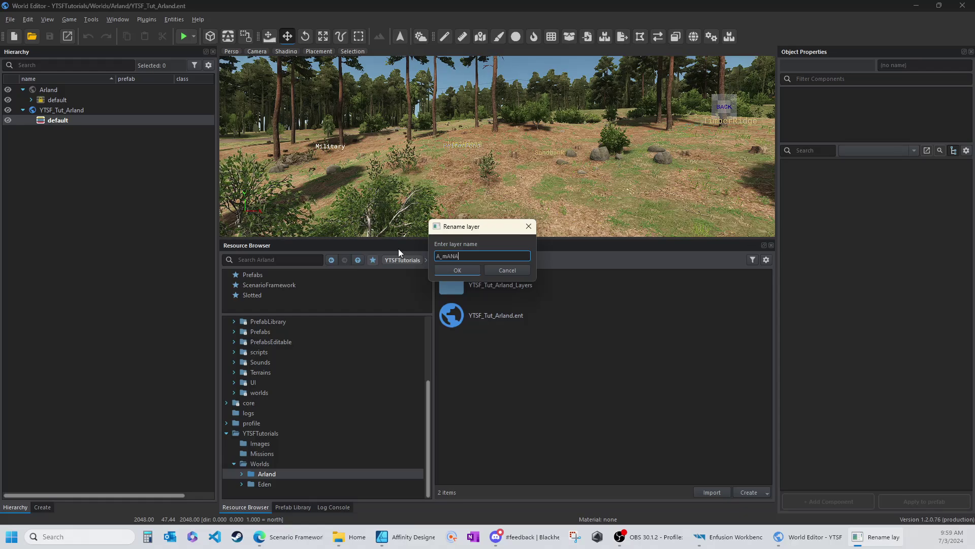
{"action": "key", "text": "BackSpace"}
{"action": "type", "text": "Managers"}
{"action": "key", "text": "Return"}
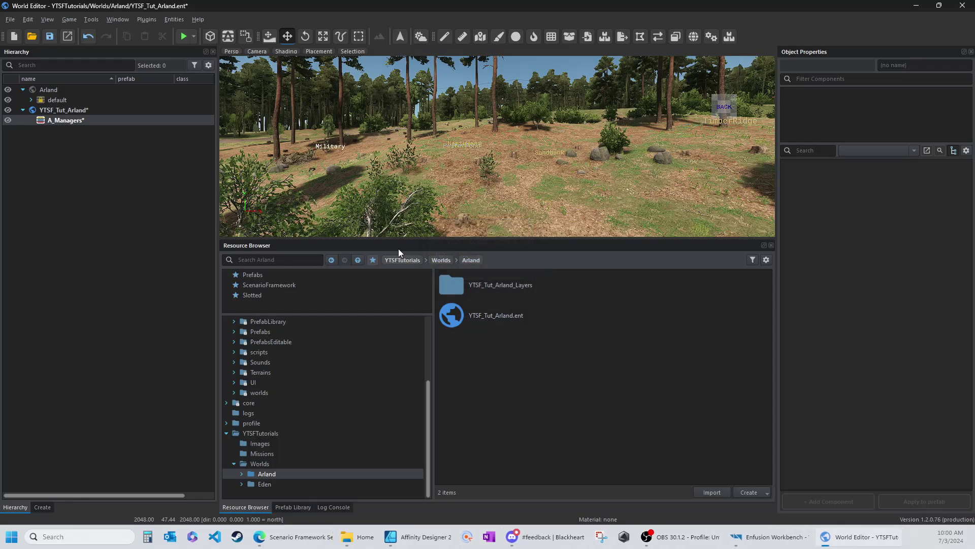
{"action": "right_click", "coordinate": [74, 111]}
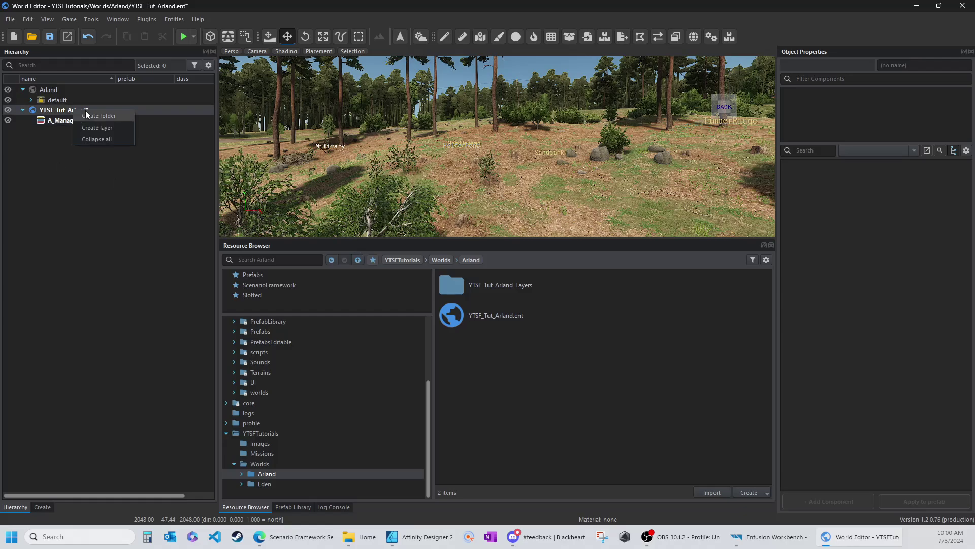
{"action": "left_click", "coordinate": [43, 123]}
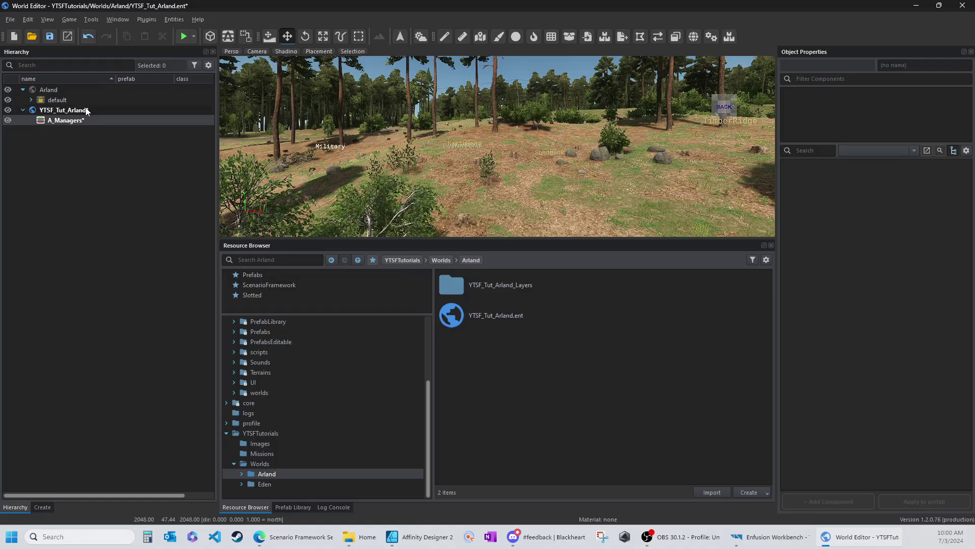
Step: Launch Plugins > Game Mode Setup and locate its ScenarioFramework.conf template file
{"action": "left_click", "coordinate": [147, 19]}
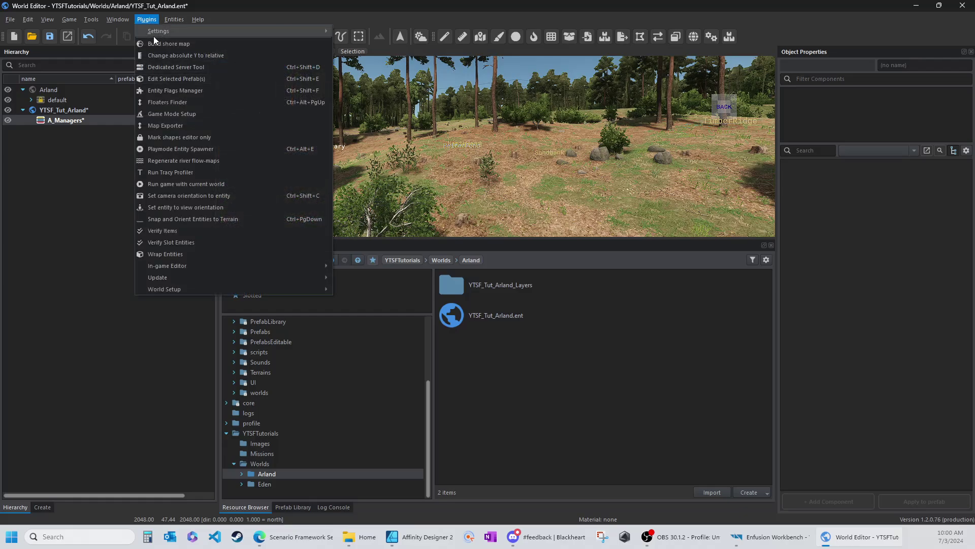
{"action": "left_click", "coordinate": [157, 114]}
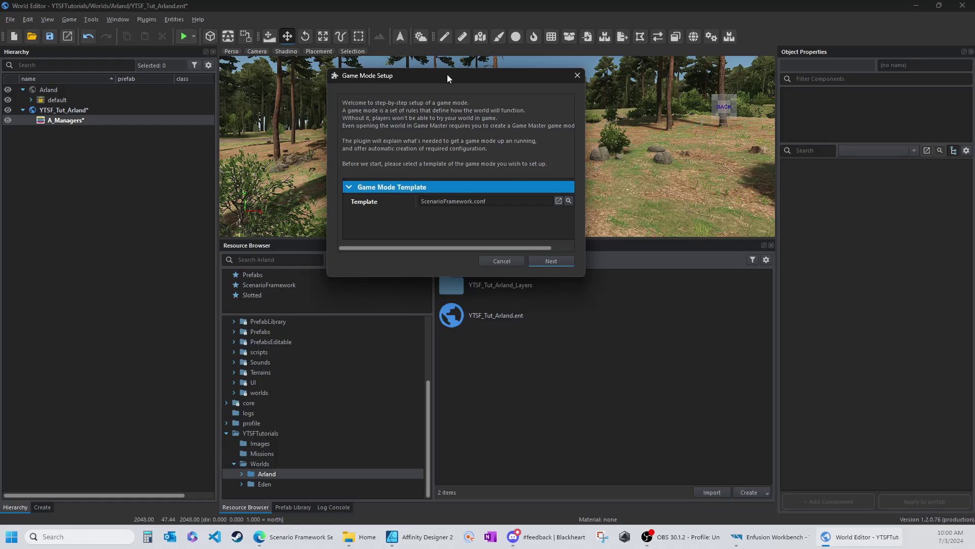
{"action": "left_click_drag", "start_coordinate": [446, 74], "coordinate": [441, 147]}
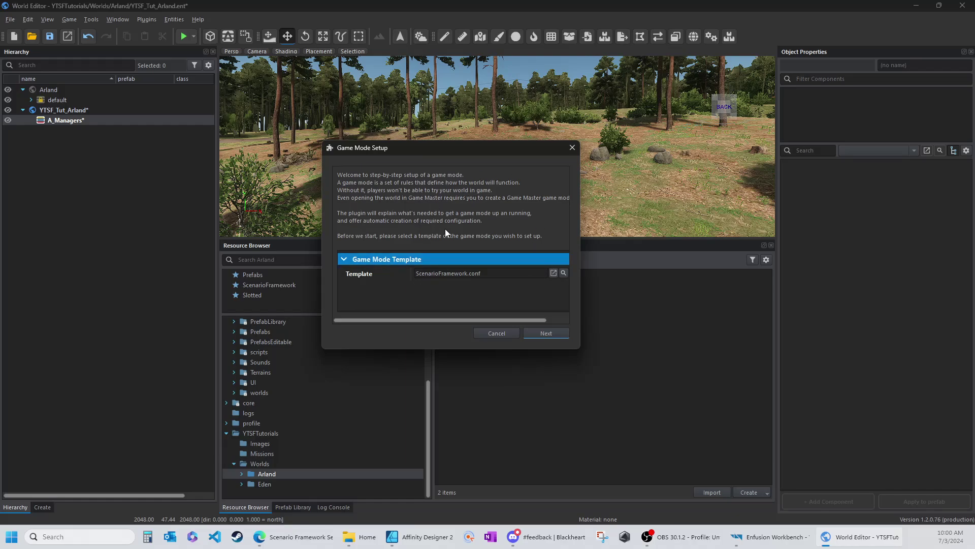
{"action": "left_click", "coordinate": [562, 273]}
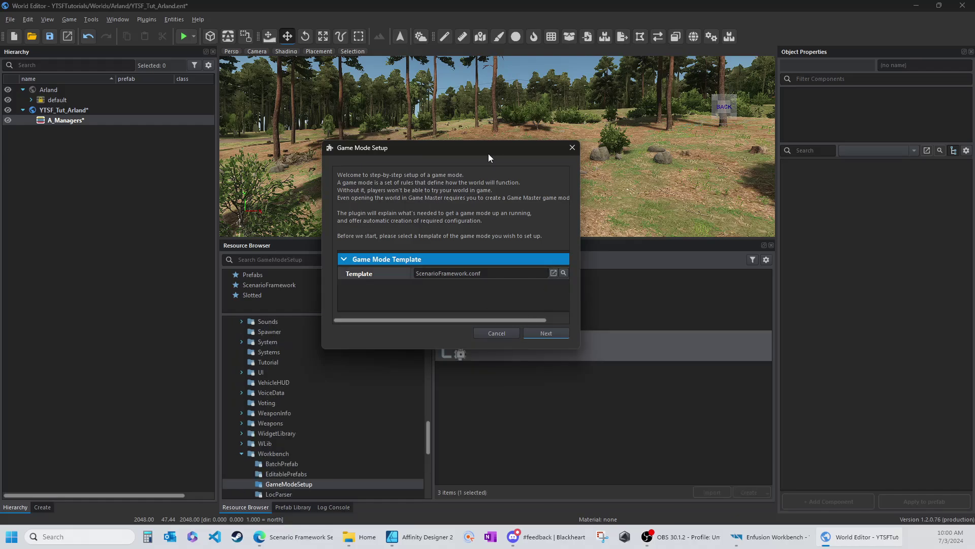
{"action": "left_click_drag", "start_coordinate": [489, 153], "coordinate": [517, 81]}
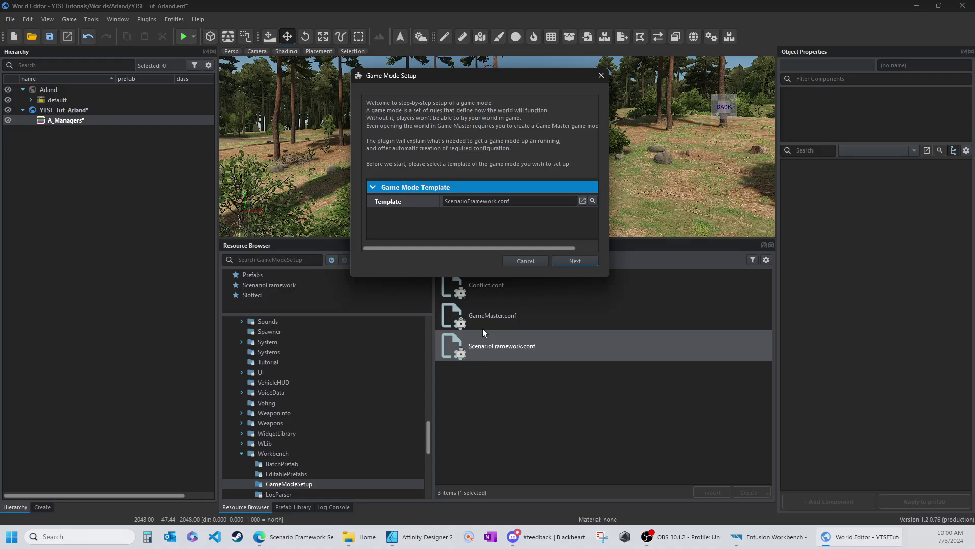
{"action": "left_click_drag", "start_coordinate": [517, 80], "coordinate": [517, 70]}
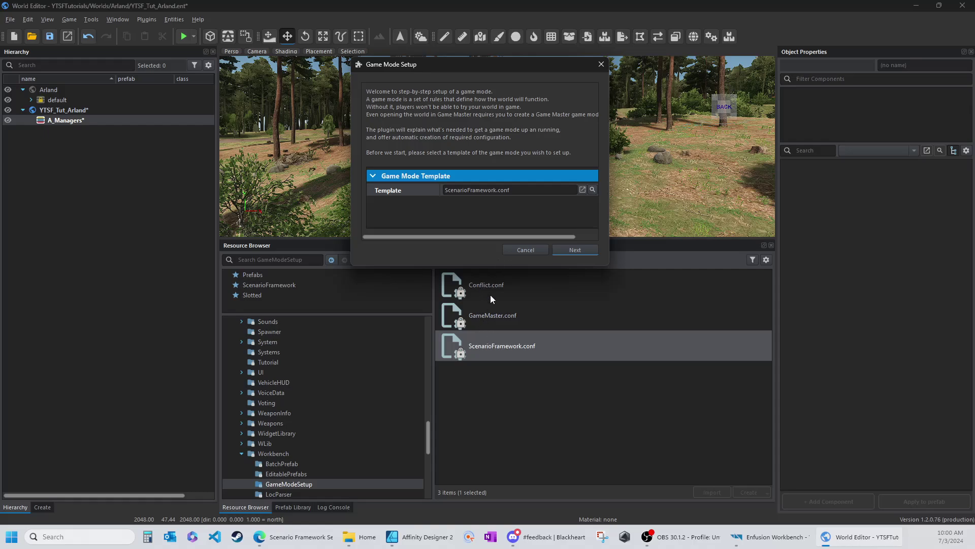
Step: Scan the world, then create GameModeSF, TaskManager, SCR_AIWorld and RadioManager in A_Managers
{"action": "left_click", "coordinate": [578, 248]}
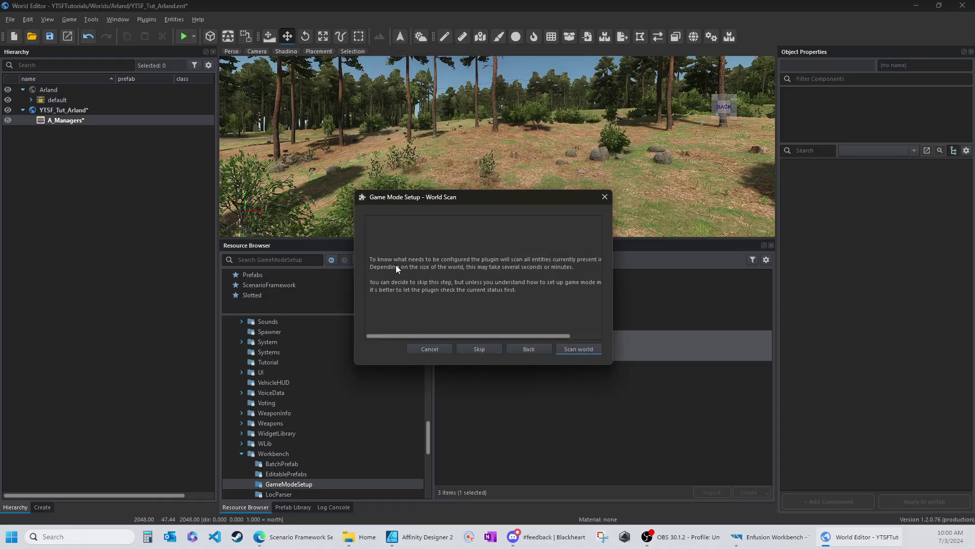
{"action": "left_click", "coordinate": [583, 349]}
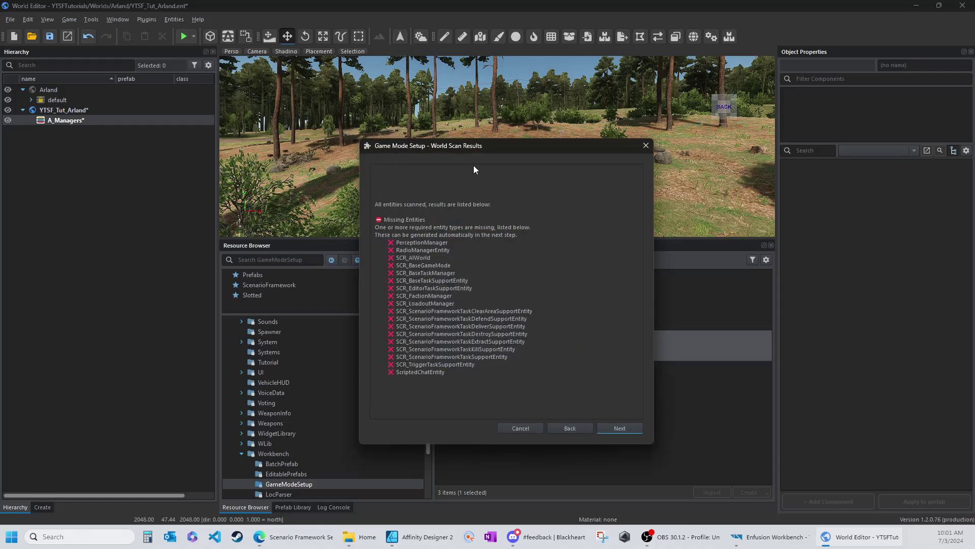
{"action": "left_click_drag", "start_coordinate": [513, 147], "coordinate": [511, 138]}
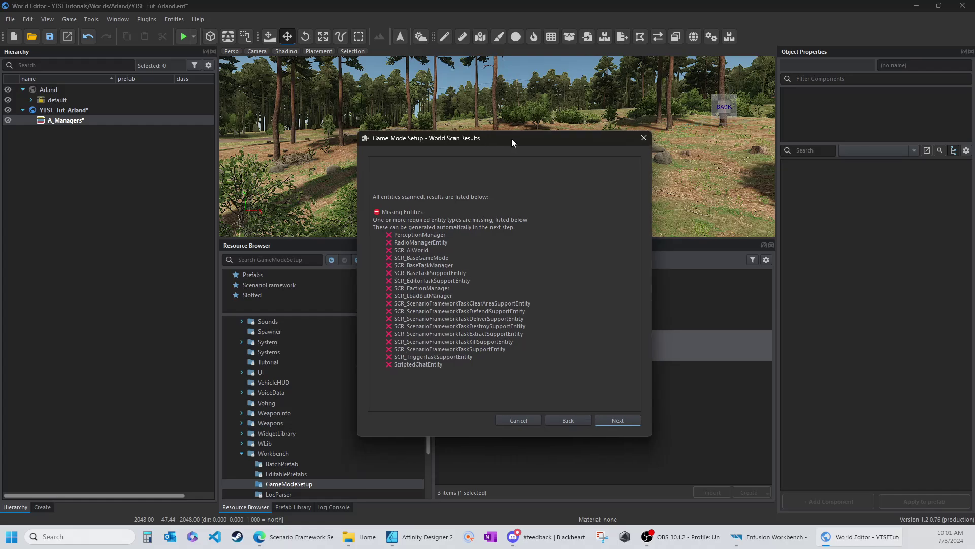
{"action": "left_click", "coordinate": [619, 417]}
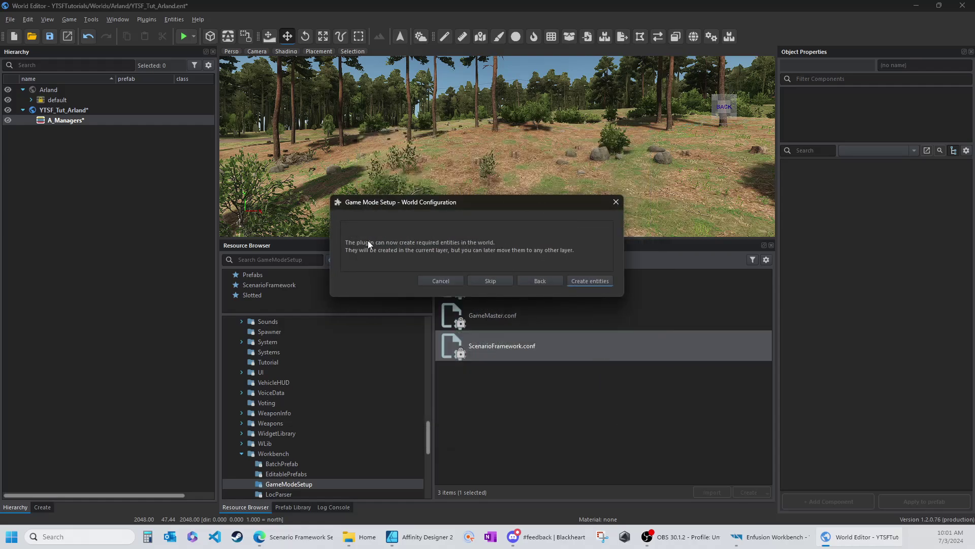
{"action": "left_click", "coordinate": [589, 279]}
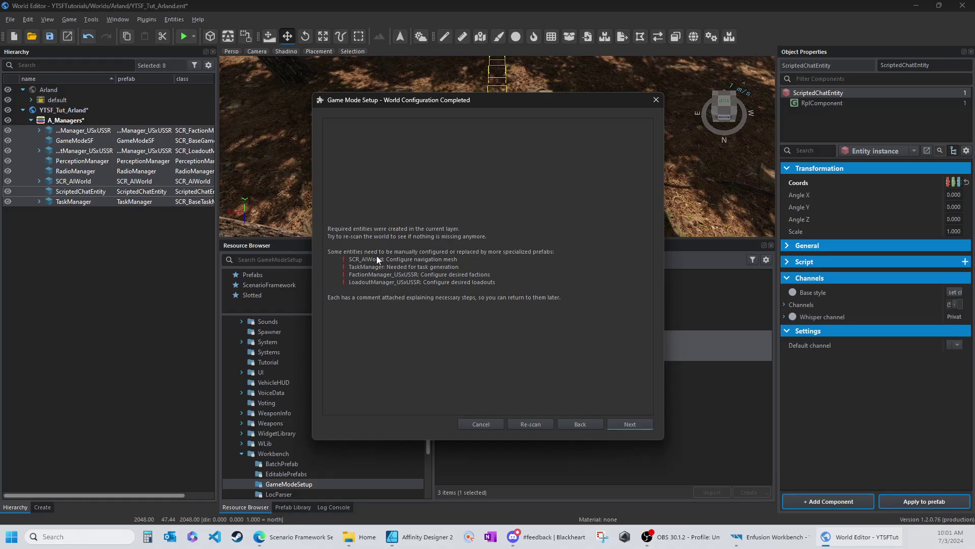
Step: Create the YTSF_Tut_Arland.conf mission header, allowing the script with Yes to All, and finish setup
{"action": "left_click", "coordinate": [633, 425]}
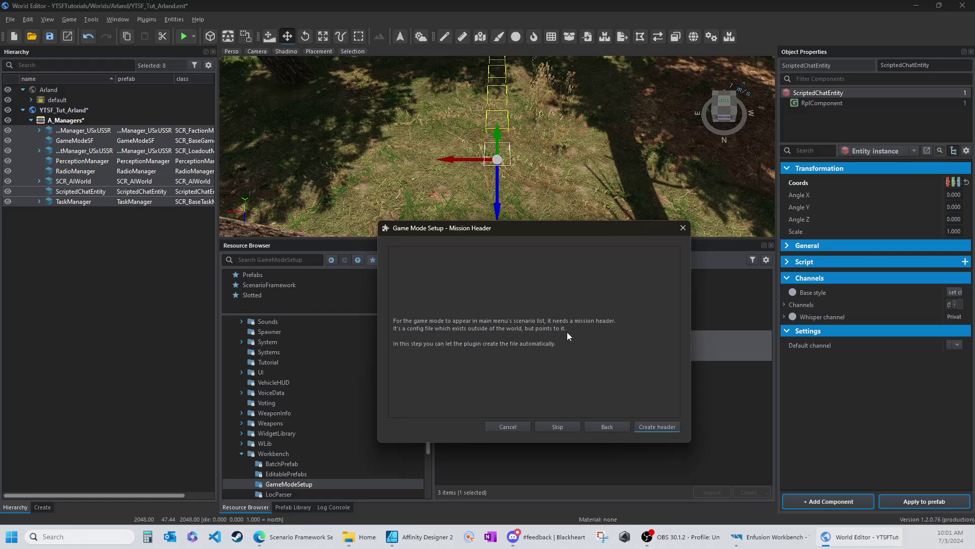
{"action": "left_click", "coordinate": [662, 428]}
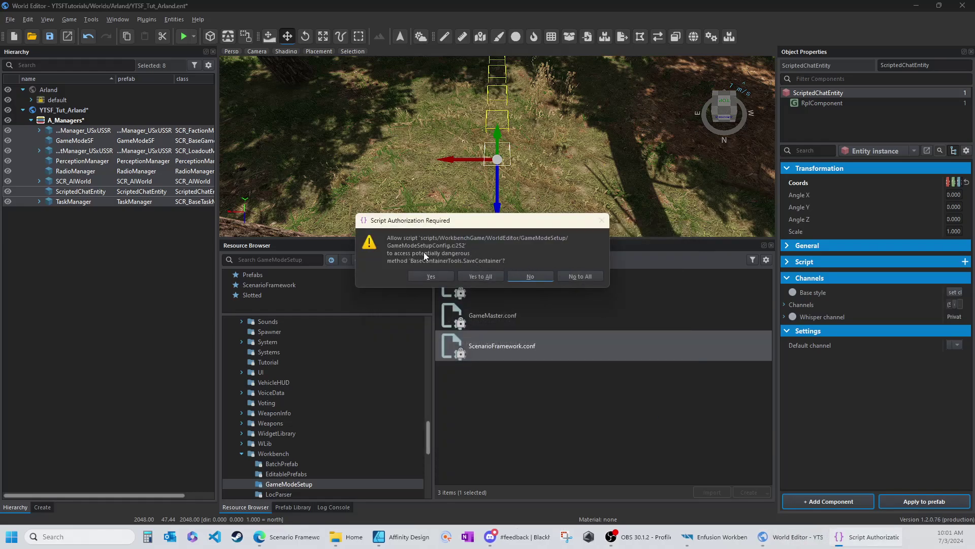
{"action": "left_click", "coordinate": [476, 275]}
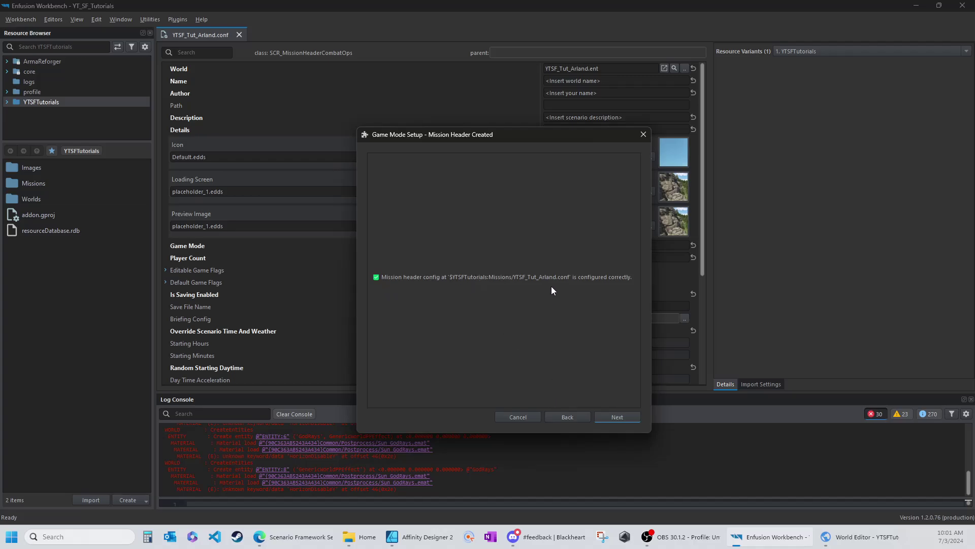
{"action": "left_click", "coordinate": [617, 416]}
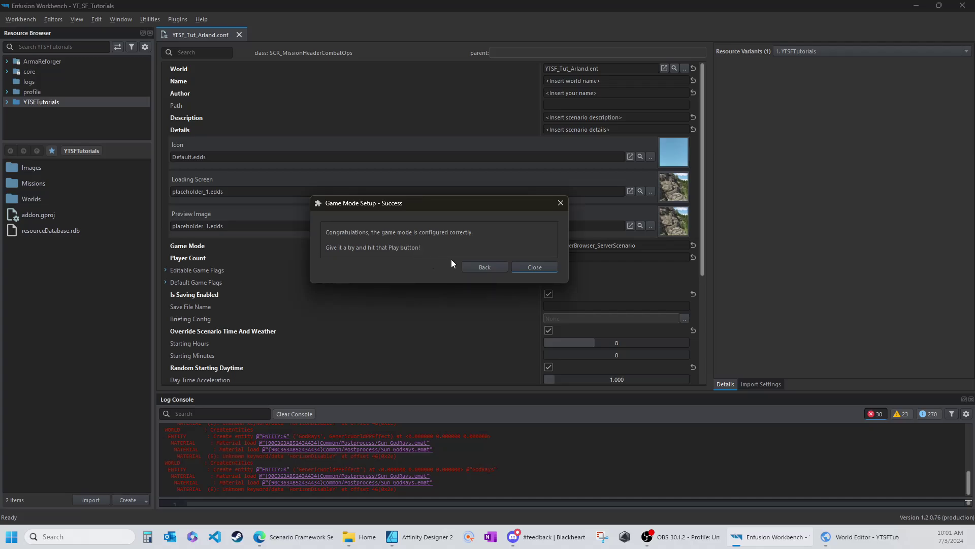
{"action": "left_click", "coordinate": [537, 267]}
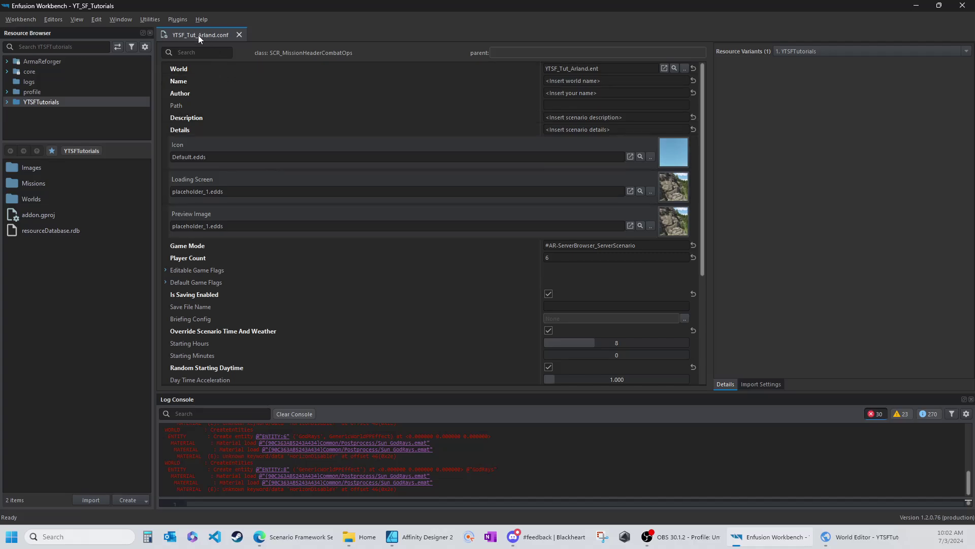
Step: Set the mission name to 'YT SF Tutorial' and enter the author's name
{"action": "left_click", "coordinate": [616, 81]}
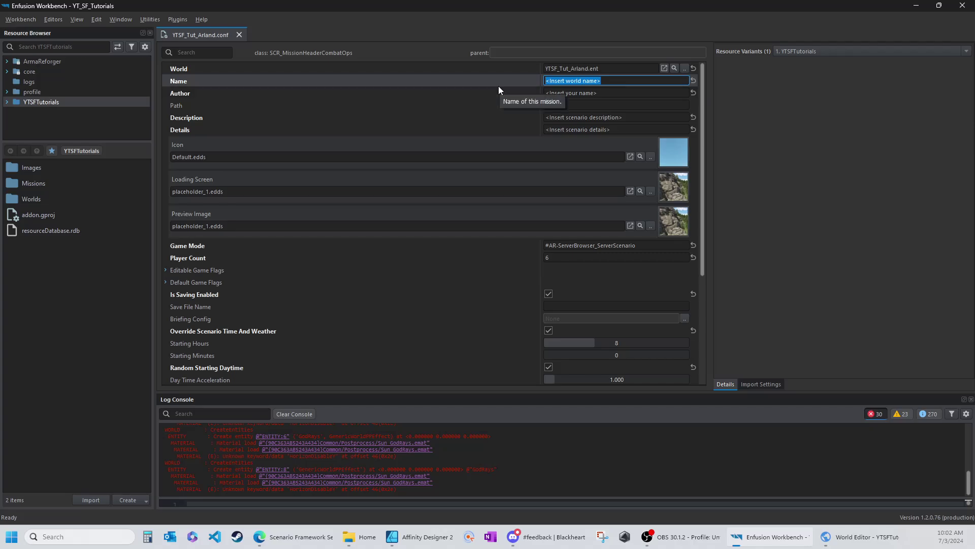
{"action": "type", "text": "YT"}
{"action": "type", "text": " SF"}
{"action": "type", "text": " Tur"}
{"action": "type", "text": "or"}
{"action": "type", "text": "ial"}
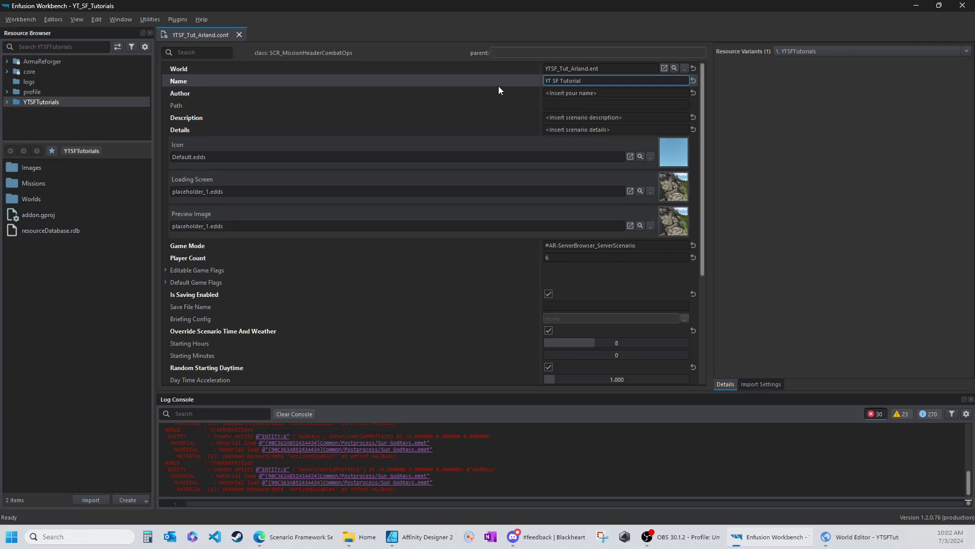
{"action": "left_click", "coordinate": [572, 93]}
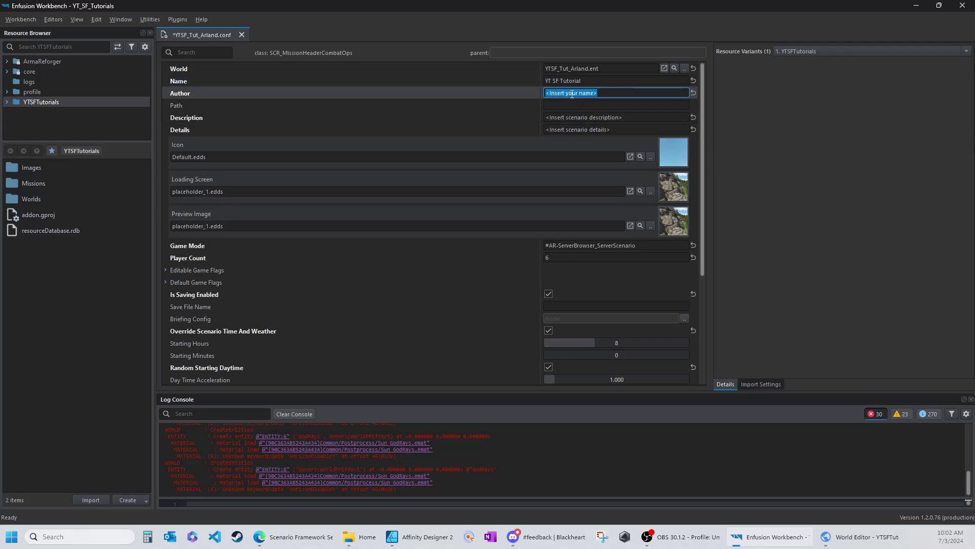
{"action": "key", "text": "BackSpace"}
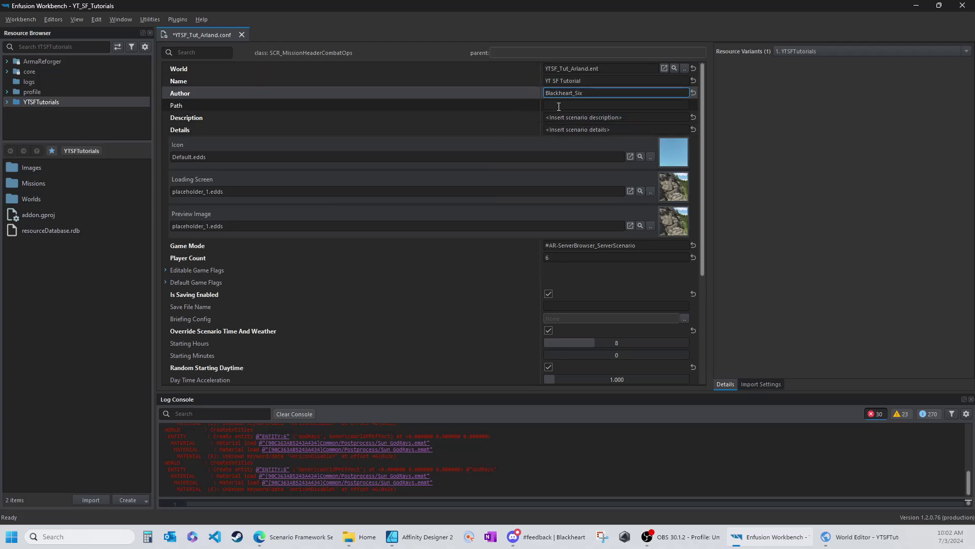
{"action": "left_click", "coordinate": [558, 106]}
Step: Copy the mission name into Description and Details, then save and close YTSF_Tut_Arland.conf
{"action": "left_click", "coordinate": [610, 118]}
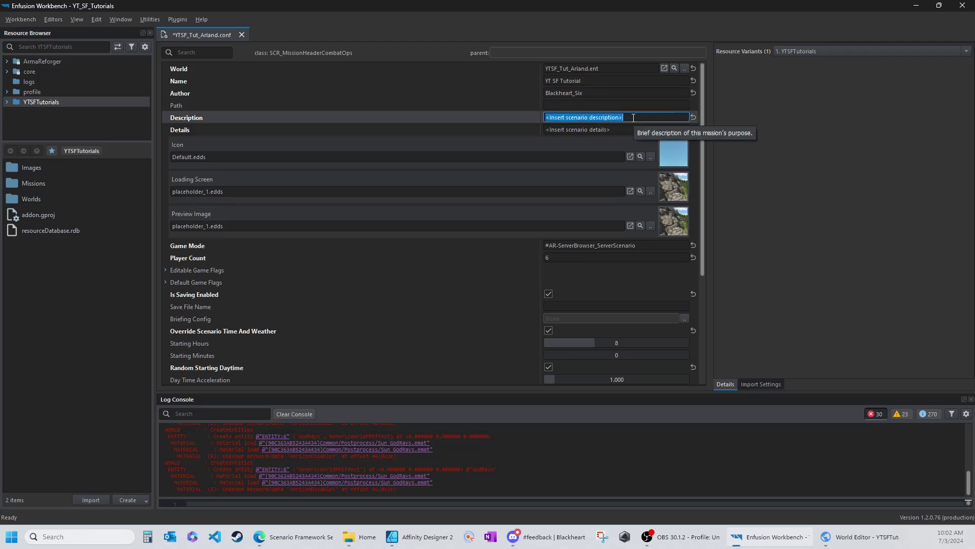
{"action": "left_click", "coordinate": [633, 81]}
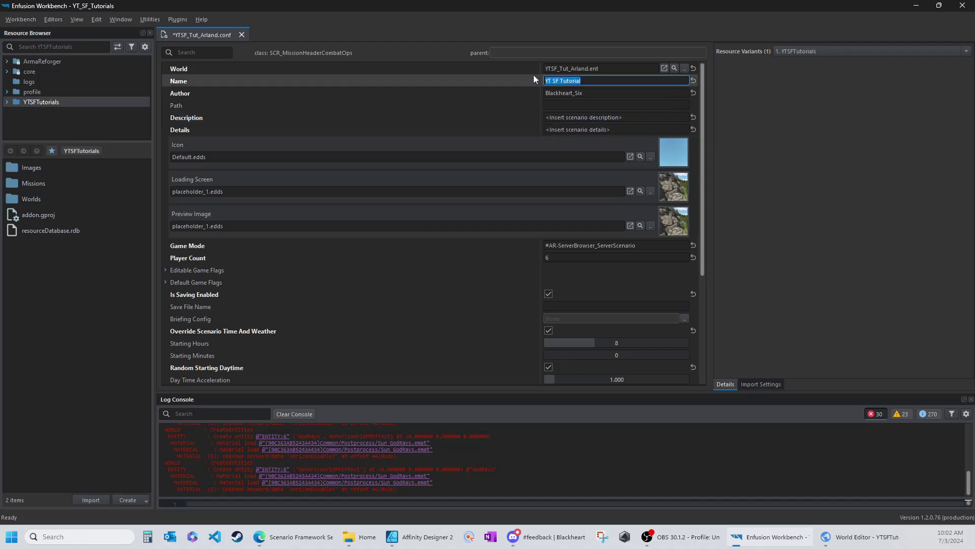
{"action": "key", "text": "ctrl+c"}
{"action": "left_click", "coordinate": [599, 118]}
{"action": "key", "text": "ctrl+v"}
{"action": "double_click", "coordinate": [603, 131]}
{"action": "key", "text": "ctrl+a"}
{"action": "key", "text": "ctrl+v"}
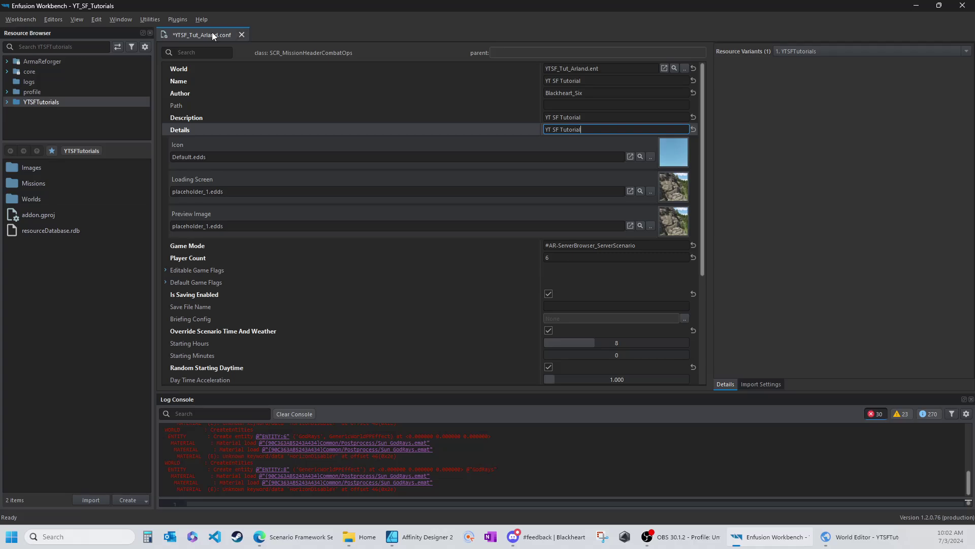
{"action": "key", "text": "ctrl+s"}
{"action": "left_click", "coordinate": [242, 34]}
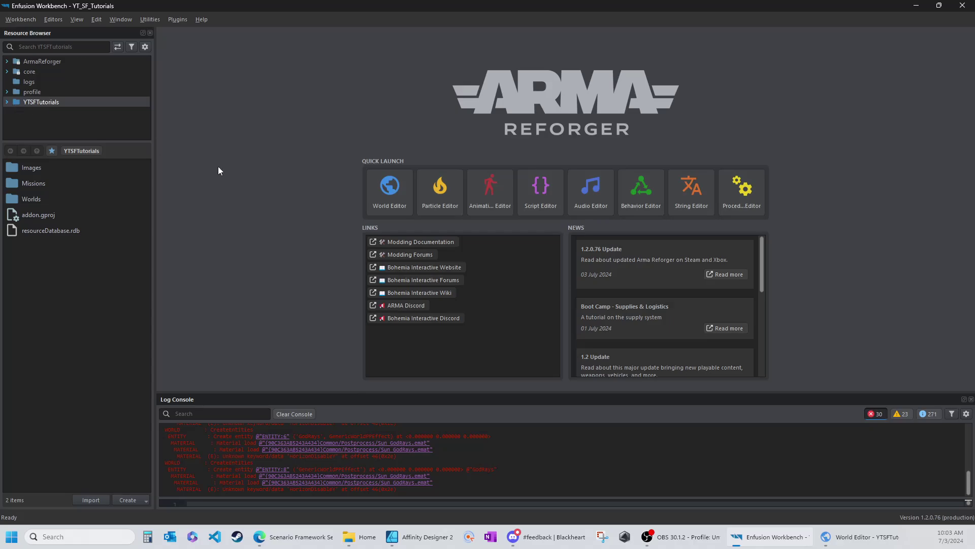
Step: Return to World Editor, widen the Hierarchy and name column, and select FactionManager_UsxUSSR
{"action": "left_click", "coordinate": [389, 189]}
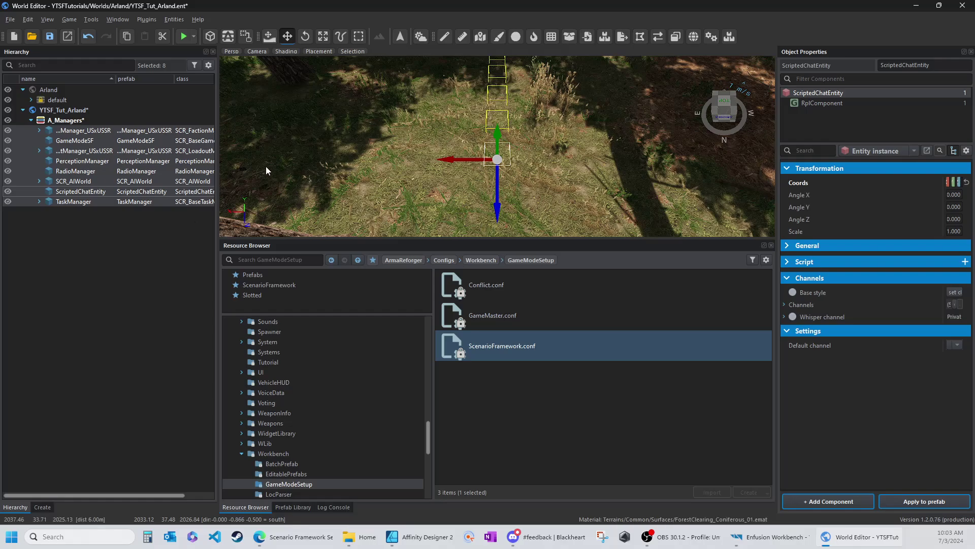
{"action": "left_click_drag", "start_coordinate": [217, 178], "coordinate": [331, 178]}
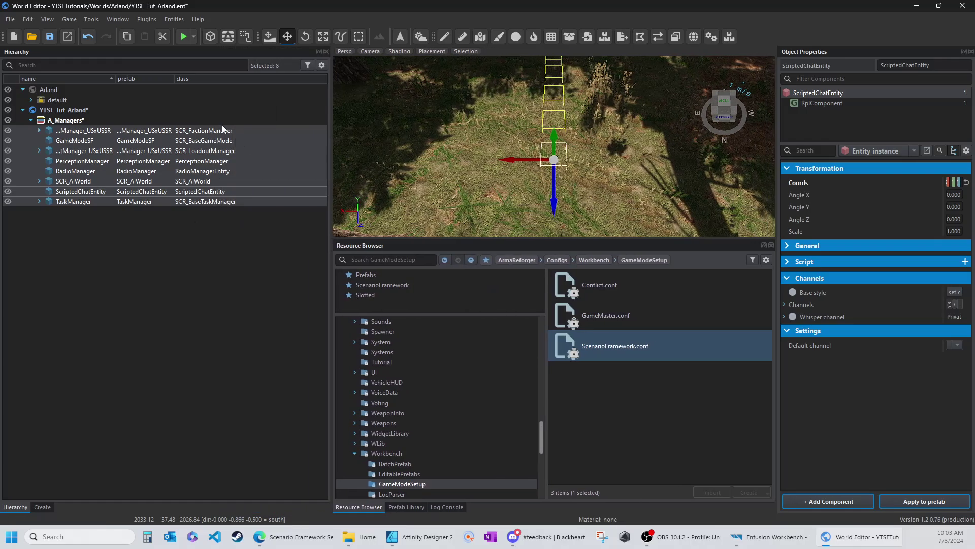
{"action": "left_click_drag", "start_coordinate": [117, 81], "coordinate": [177, 82]}
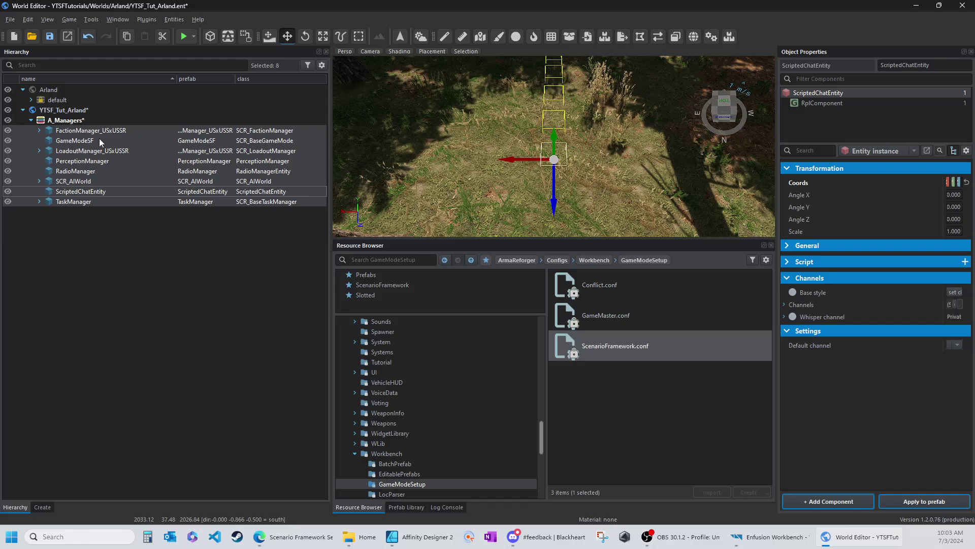
{"action": "left_click", "coordinate": [69, 131]}
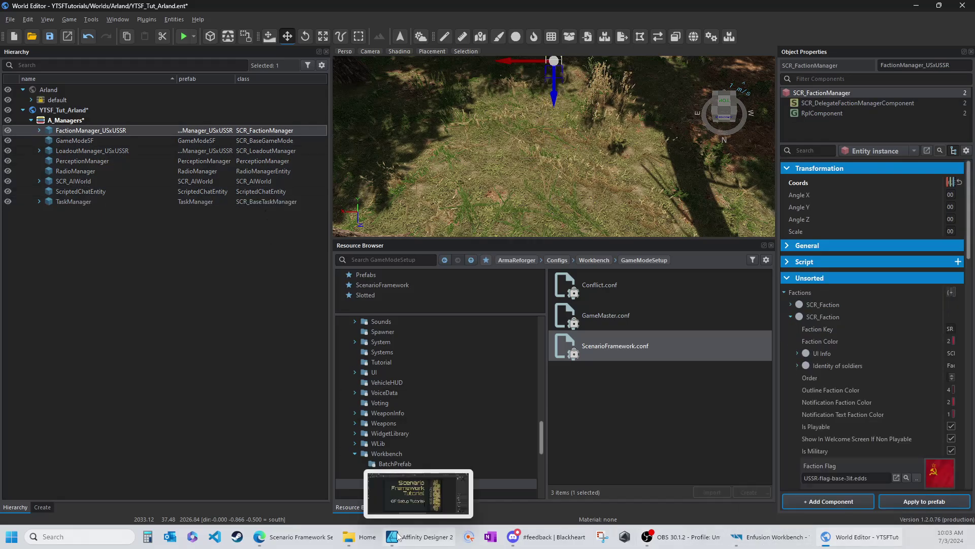
{"action": "left_click", "coordinate": [313, 540]}
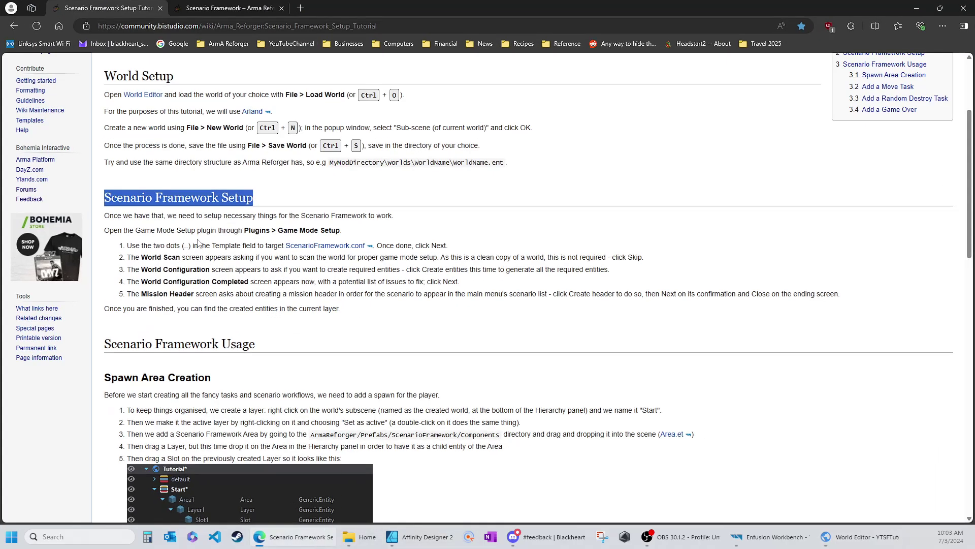
{"action": "left_click", "coordinate": [161, 308]}
{"action": "left_click_drag", "start_coordinate": [358, 316], "coordinate": [104, 197]}
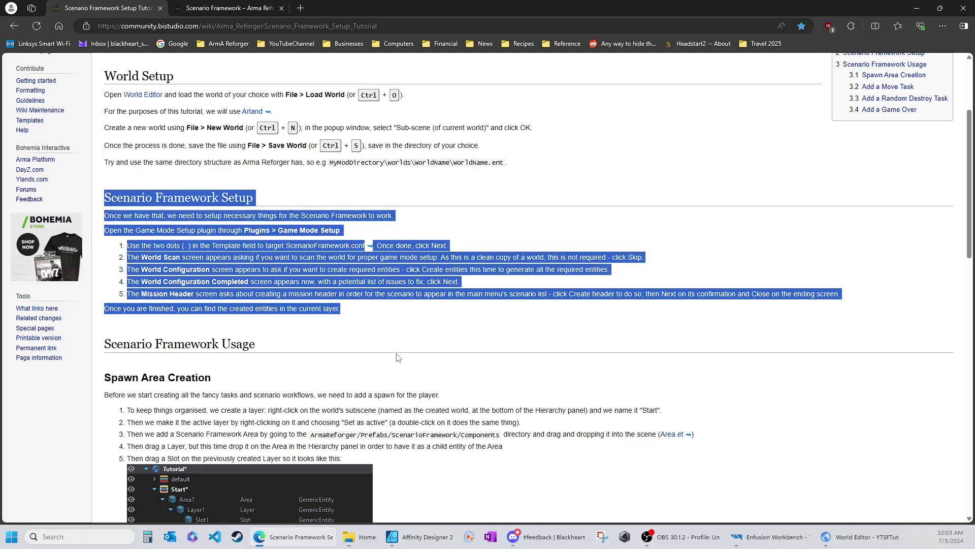
{"action": "scroll", "coordinate": [398, 357], "scroll_direction": "down", "scroll_amount": 5}
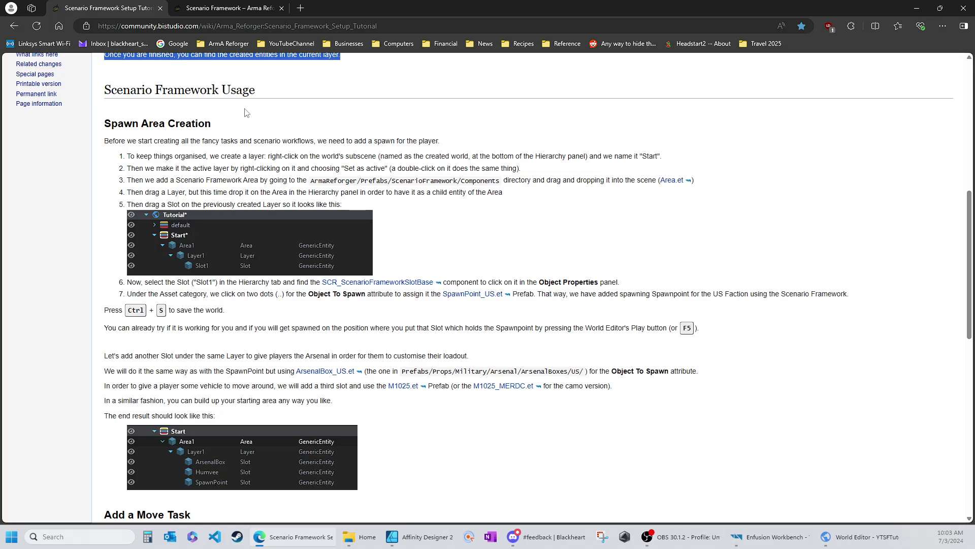
{"action": "scroll", "coordinate": [239, 457], "scroll_direction": "up", "scroll_amount": 8}
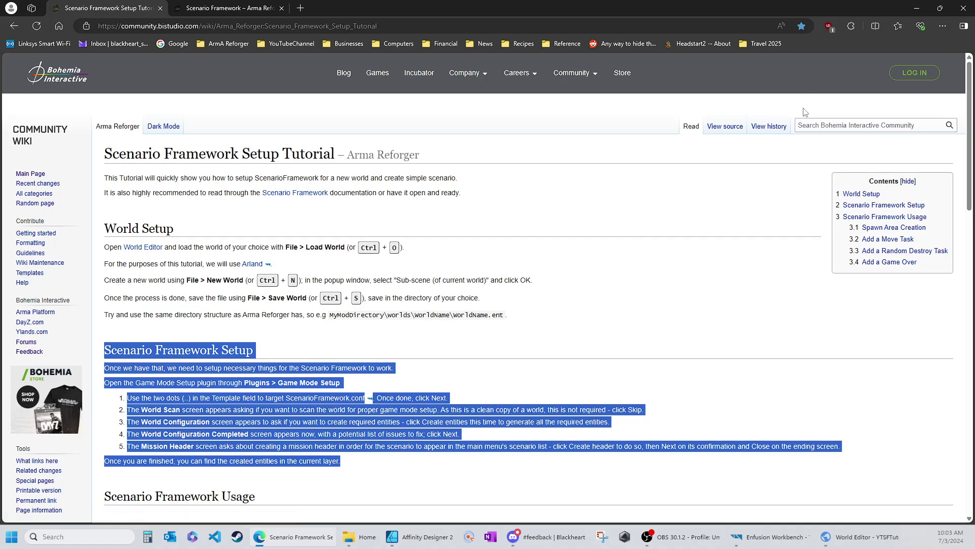
Step: Minimize the browser and narrow the Hierarchy name column slightly
{"action": "left_click", "coordinate": [917, 13]}
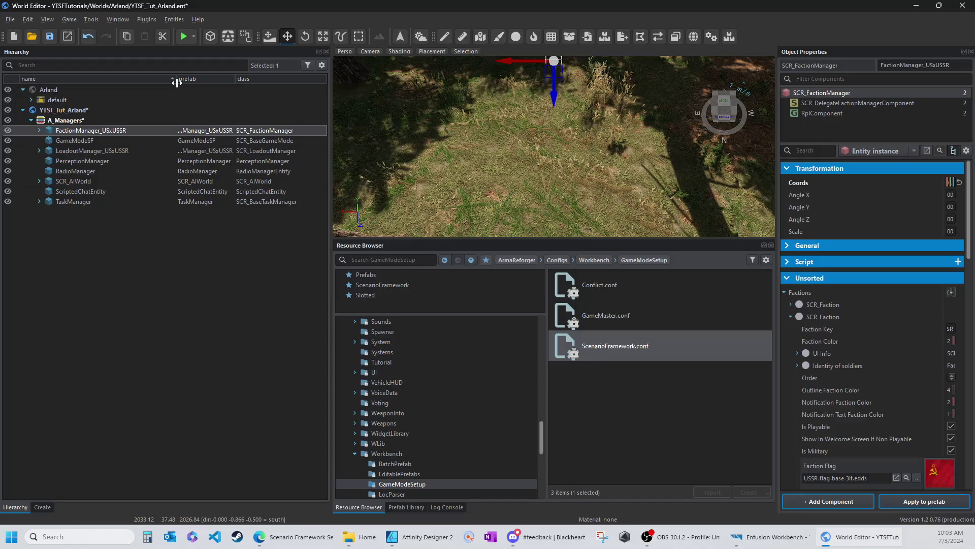
{"action": "left_click_drag", "start_coordinate": [176, 79], "coordinate": [161, 103]}
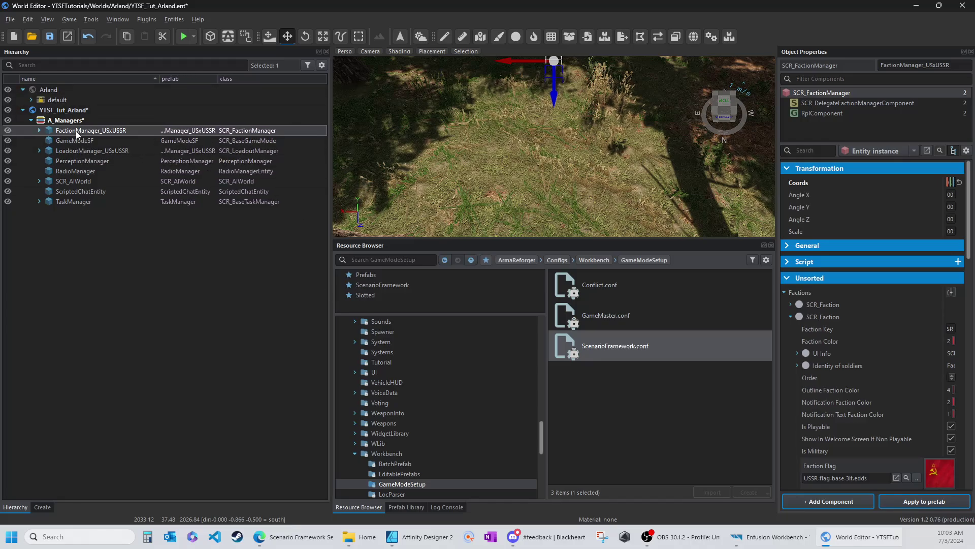